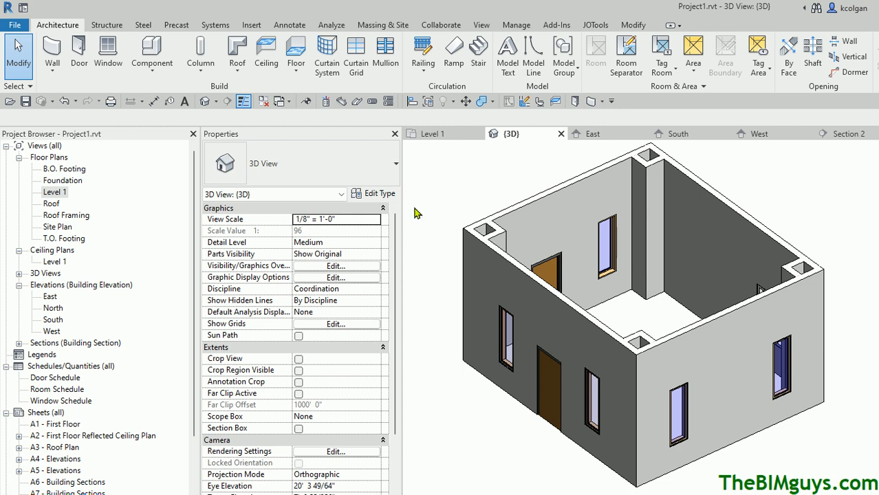
# Open the Level 1 plan, then Section 2, then the Roof floor plan from the Project Browser
pyautogui.doubleClick(55, 195)
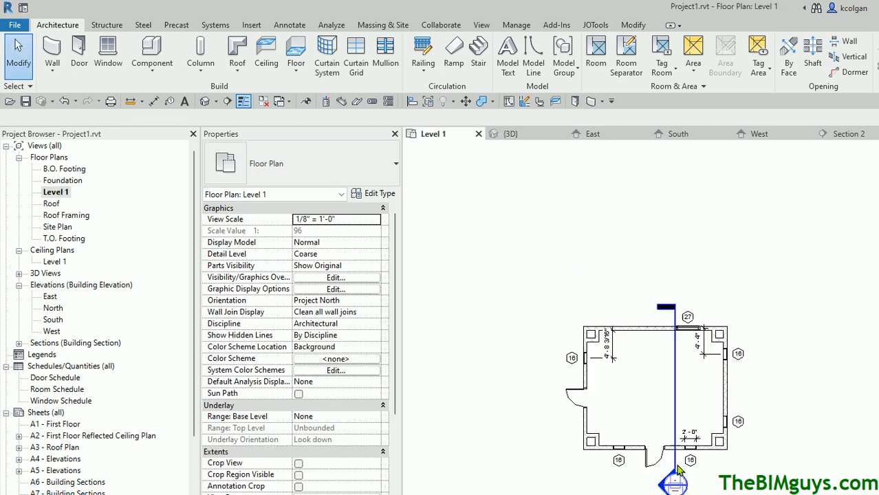
pyautogui.doubleClick(667, 485)
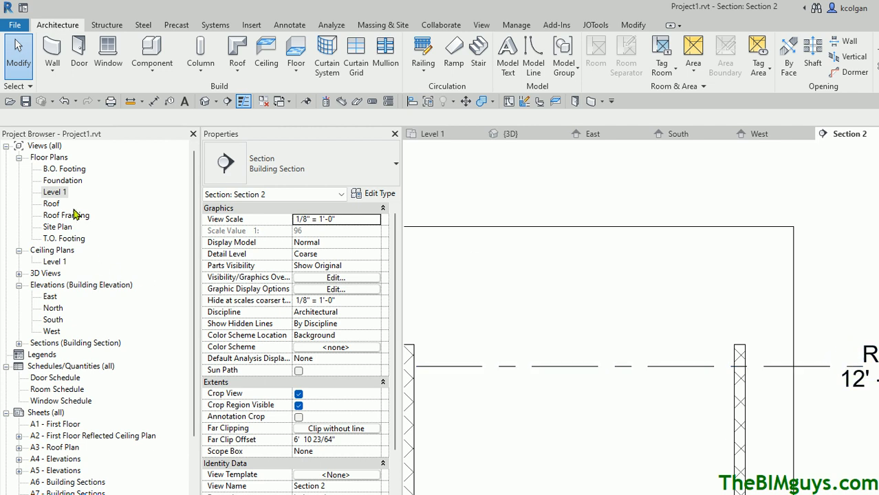
pyautogui.doubleClick(54, 204)
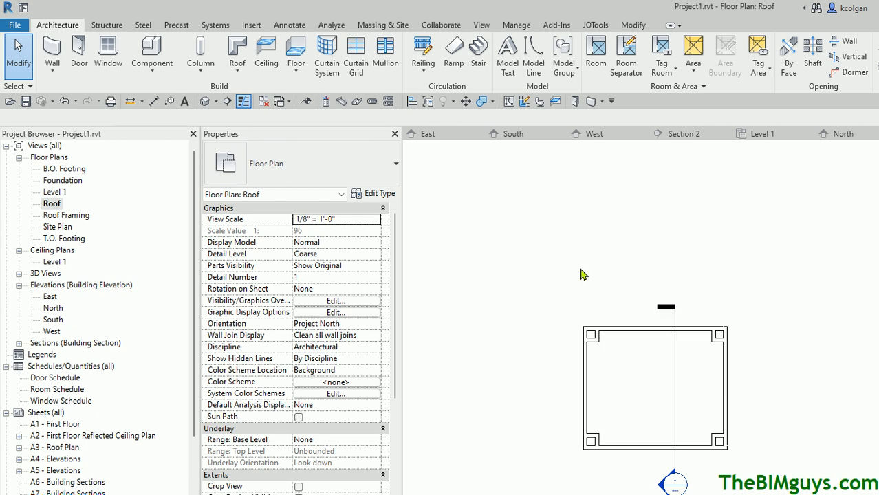
# Start Load Family and browse up to English-Imperial, into the Structural Trusses folder
pyautogui.click(106, 26)
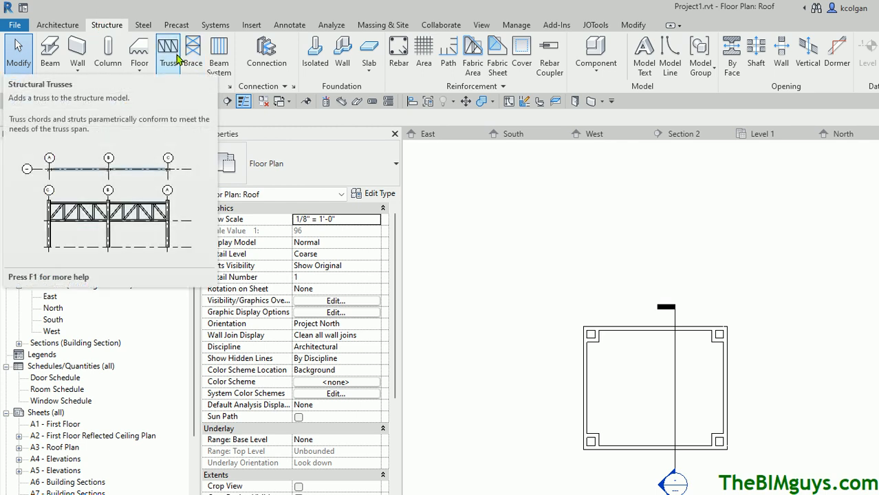
pyautogui.click(252, 25)
pyautogui.click(511, 55)
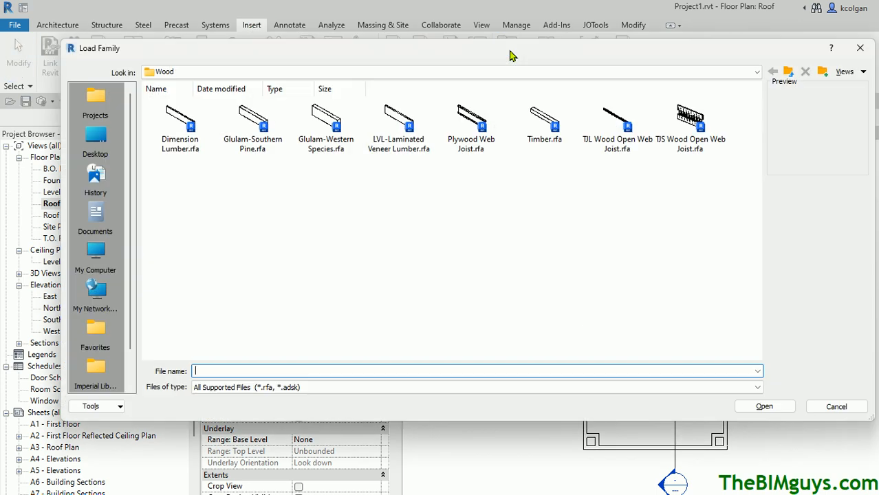
pyautogui.click(790, 72)
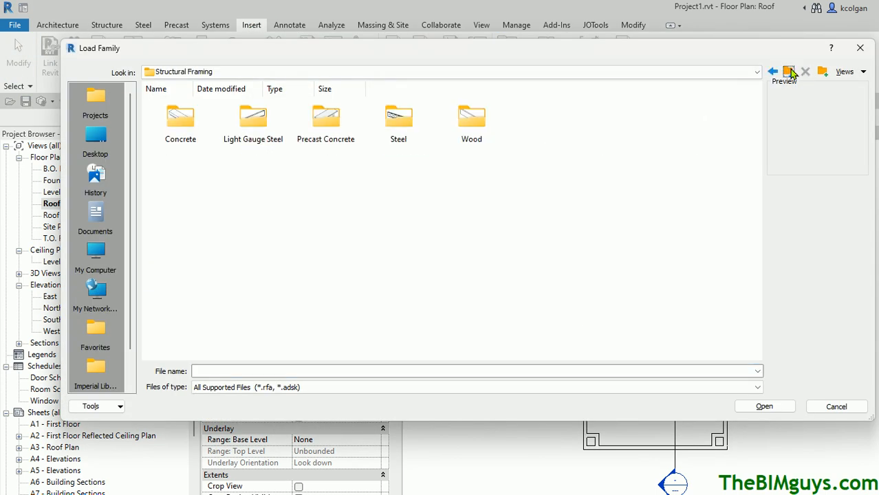
pyautogui.click(789, 72)
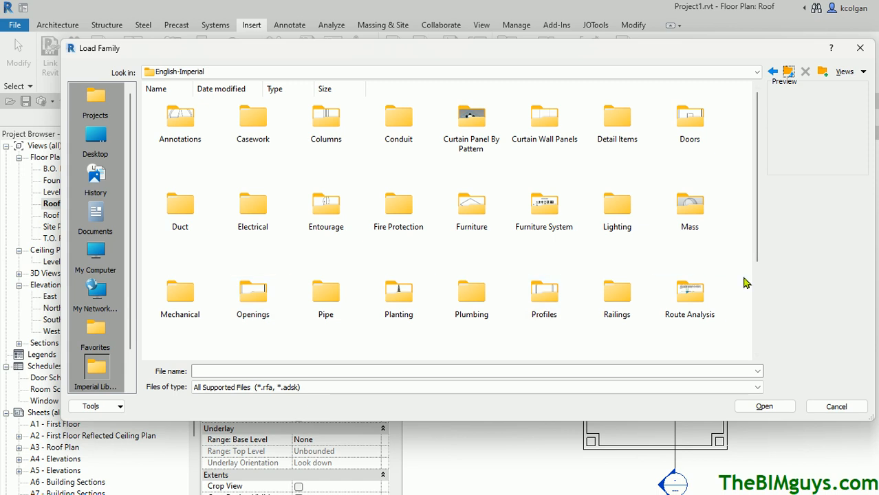
pyautogui.moveTo(757, 254); pyautogui.dragTo(751, 337)
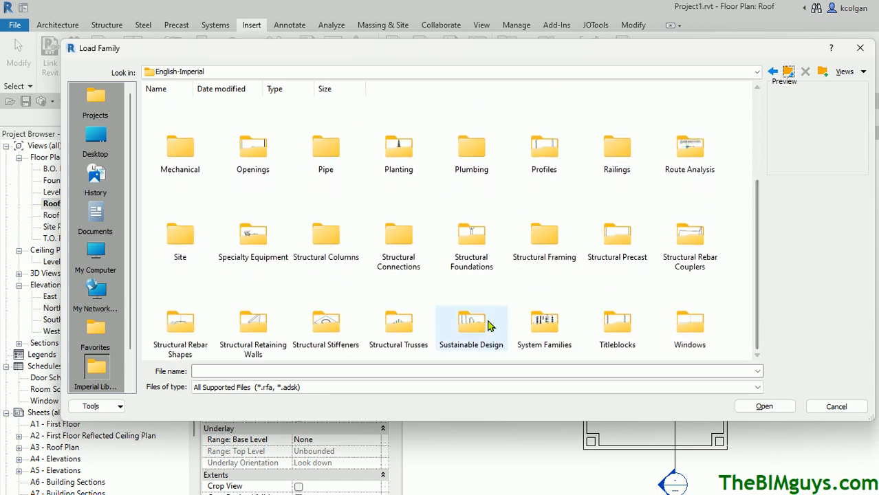
pyautogui.doubleClick(399, 329)
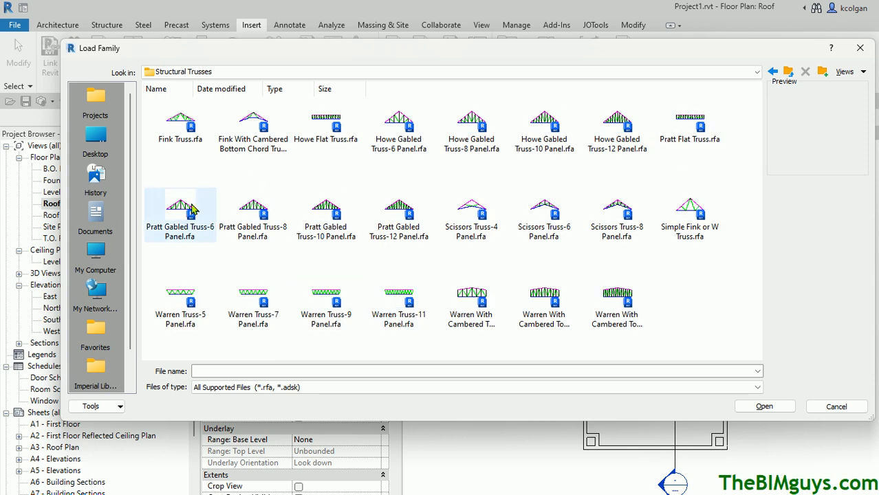
# Load the Warren Truss-7 Panel and Warren Truss-9 Panel families together
pyautogui.click(258, 313)
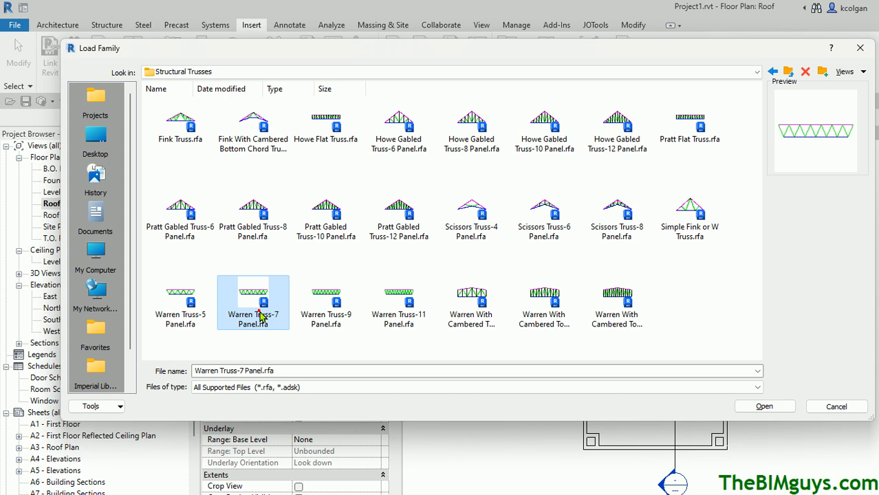
pyautogui.click(326, 320)
pyautogui.click(767, 406)
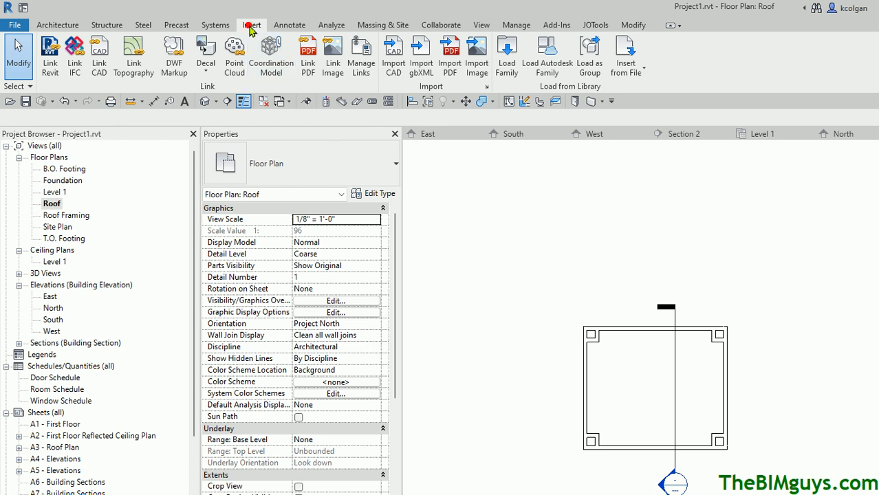
# Load Family again and choose Dimension Lumber from Structural Framing > Wood
pyautogui.click(508, 54)
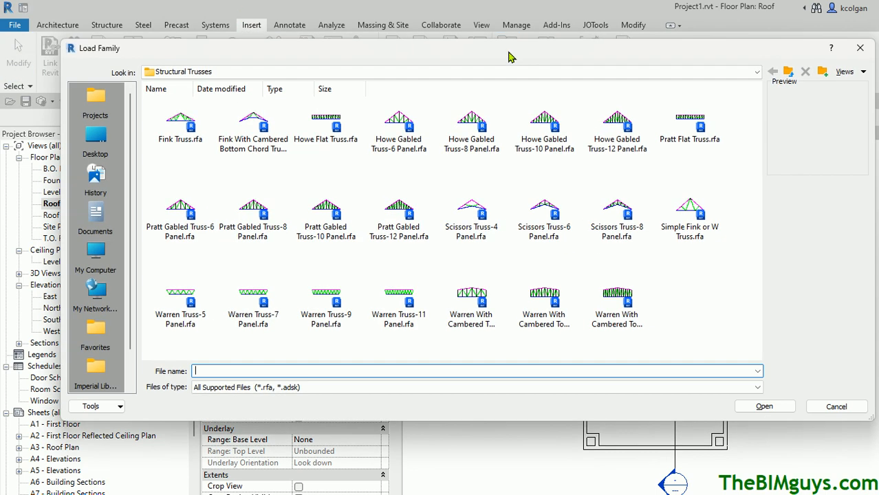
pyautogui.click(789, 72)
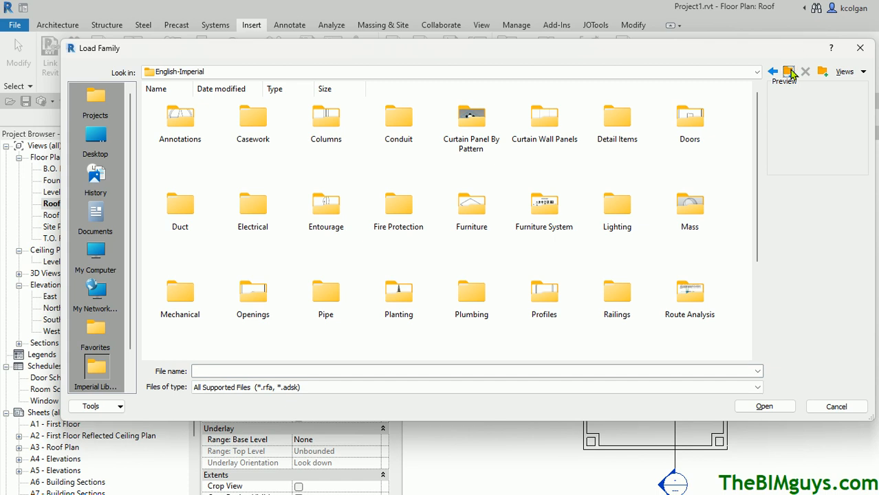
pyautogui.moveTo(759, 172); pyautogui.dragTo(759, 299)
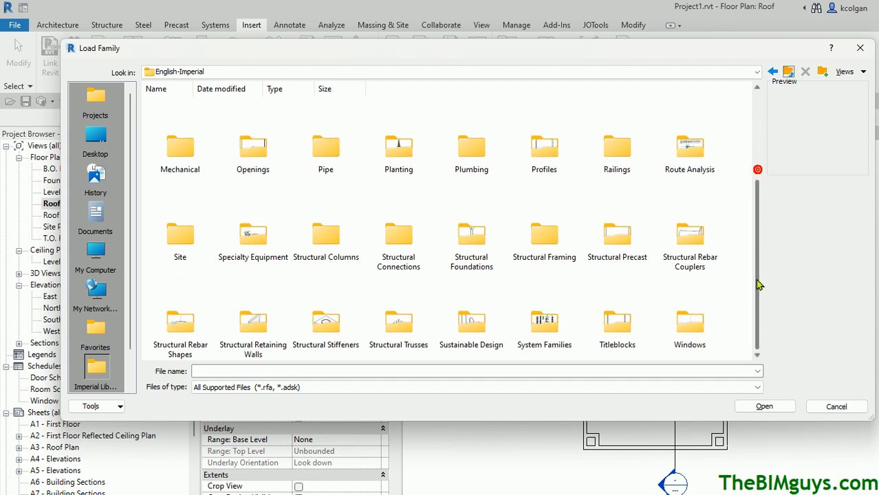
pyautogui.doubleClick(553, 239)
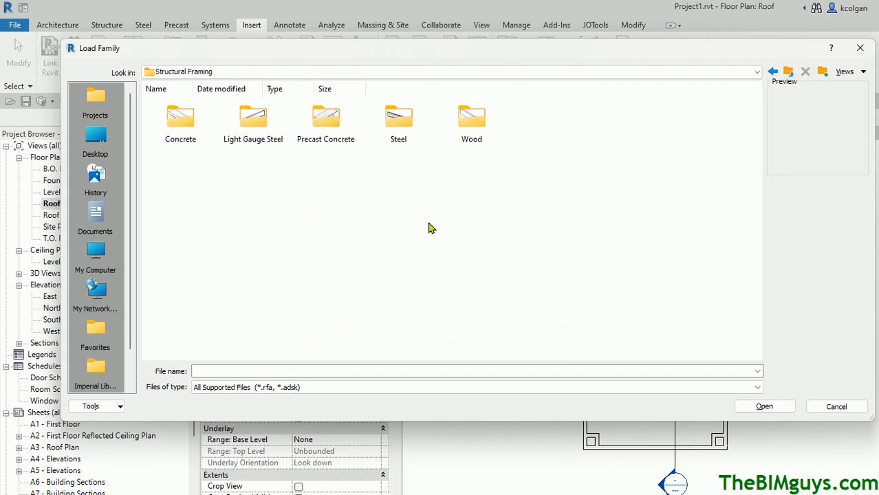
pyautogui.doubleClick(471, 118)
pyautogui.click(172, 127)
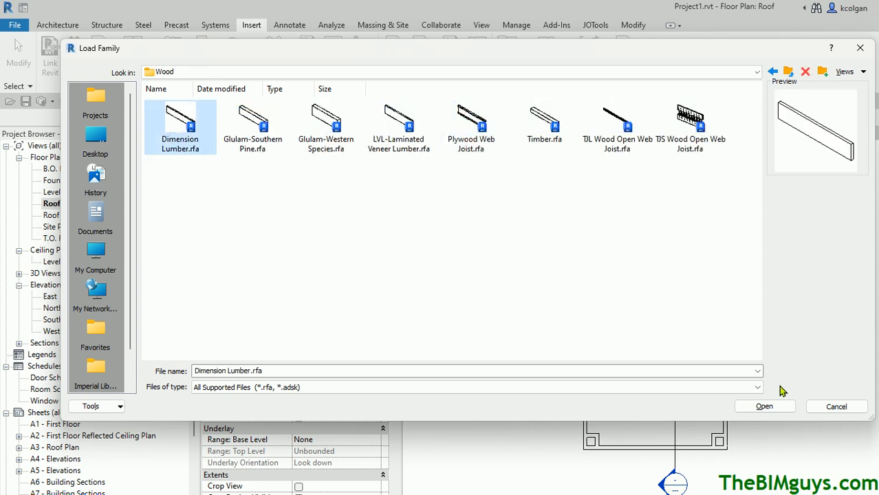
pyautogui.click(764, 407)
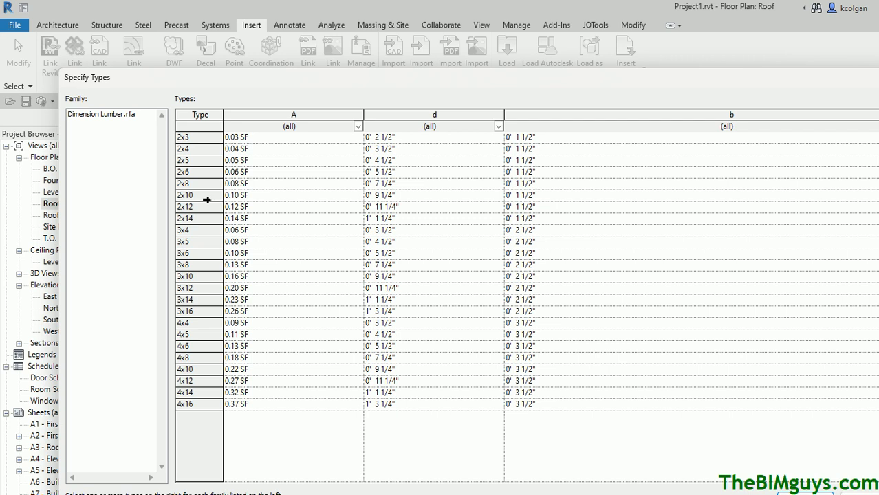
# Load the Dimension Lumber family with its 2x4, 2x6, 2x8 and 2x10 types
pyautogui.click(205, 196)
pyautogui.keyDown('ctrl'); pyautogui.click(209, 149); pyautogui.keyUp('ctrl')
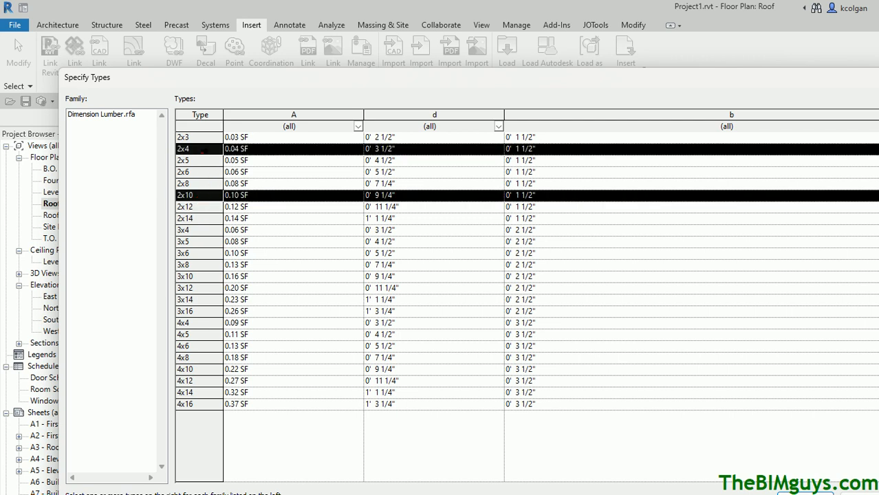
pyautogui.keyDown('ctrl'); pyautogui.click(205, 172); pyautogui.keyUp('ctrl')
pyautogui.keyDown('ctrl'); pyautogui.click(202, 183); pyautogui.keyUp('ctrl')
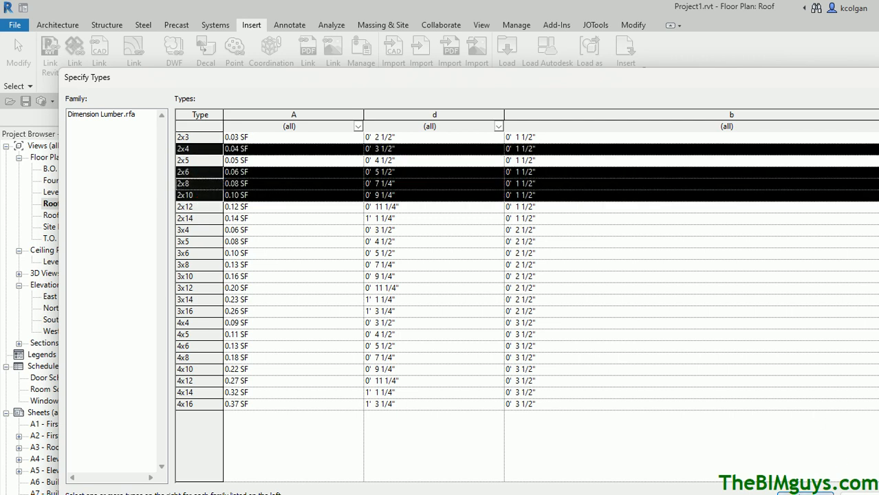
pyautogui.click(805, 491)
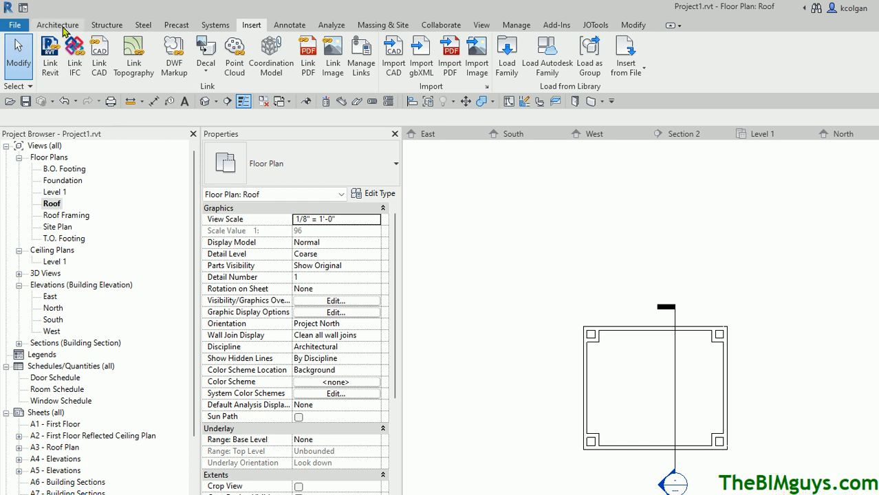
# Begin a structural beam in the Roof plan, then cancel it
pyautogui.click(108, 26)
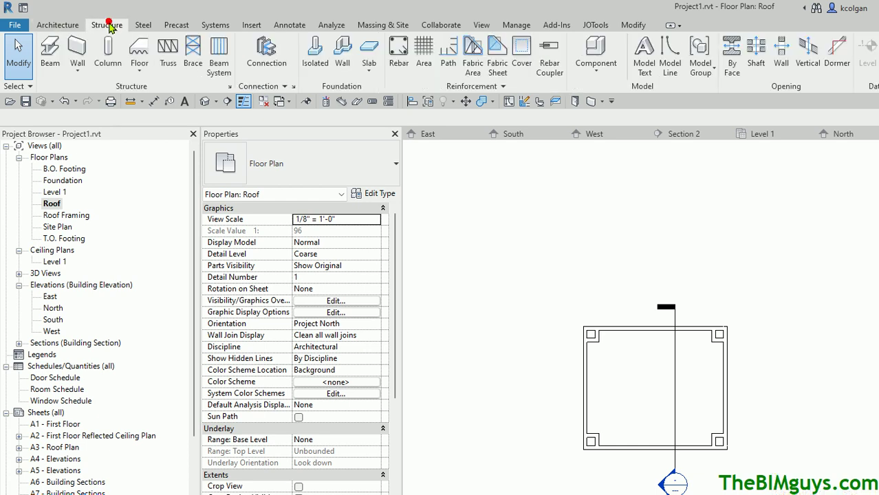
pyautogui.click(50, 51)
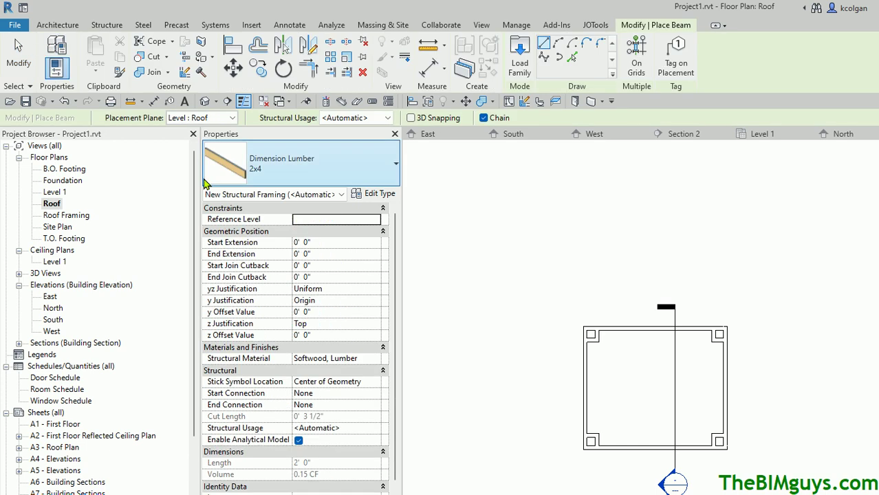
pyautogui.click(538, 295)
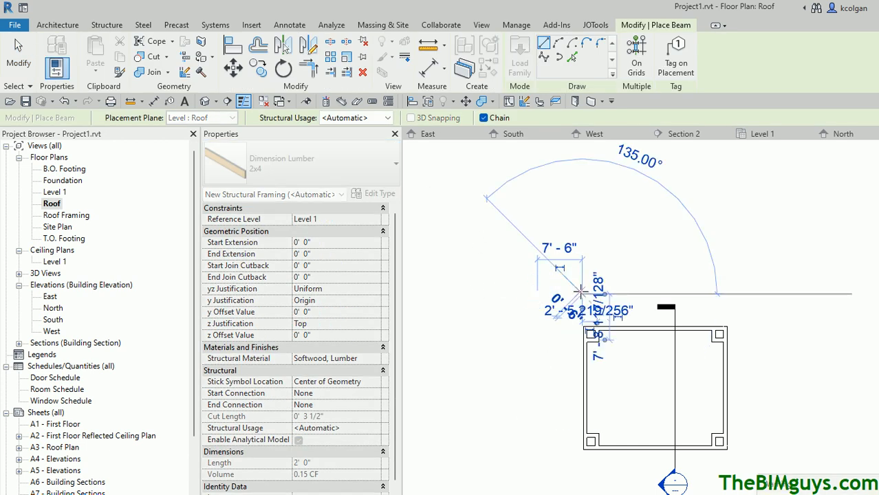
pyautogui.press('Escape')
pyautogui.press('Escape')
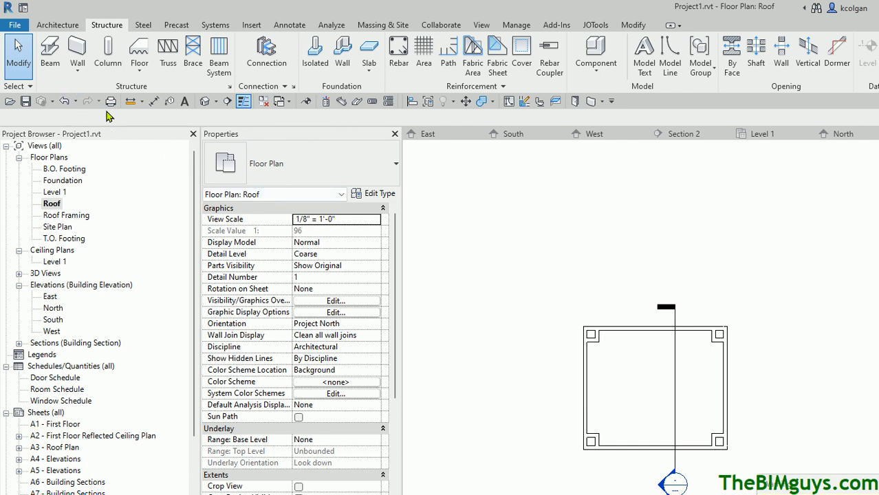
# Place a Warren Truss-7 Panel Standard truss above the house and show it in the default 3D view
pyautogui.click(169, 55)
pyautogui.click(341, 156)
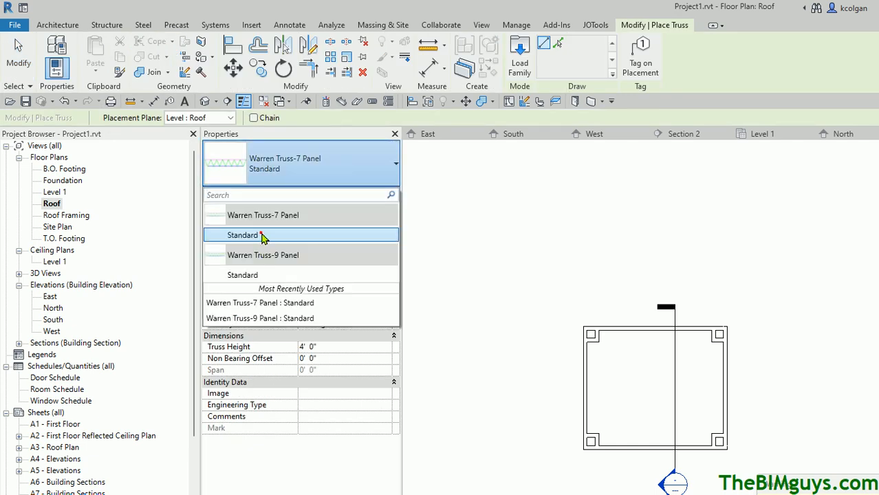
pyautogui.click(262, 236)
pyautogui.click(571, 267)
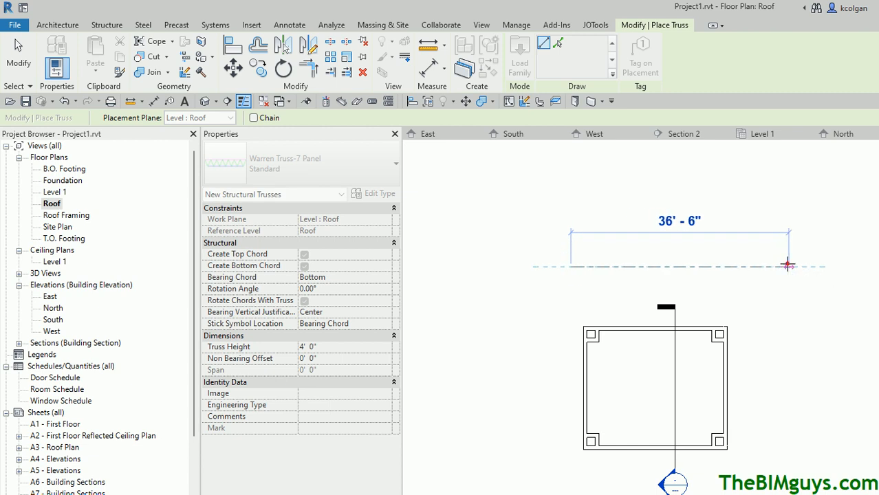
pyautogui.press('Escape')
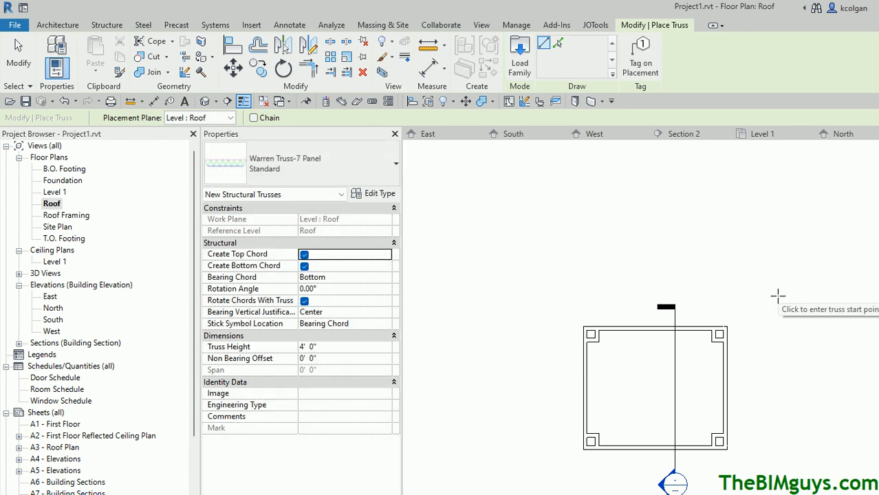
pyautogui.press('Escape')
pyautogui.click(204, 101)
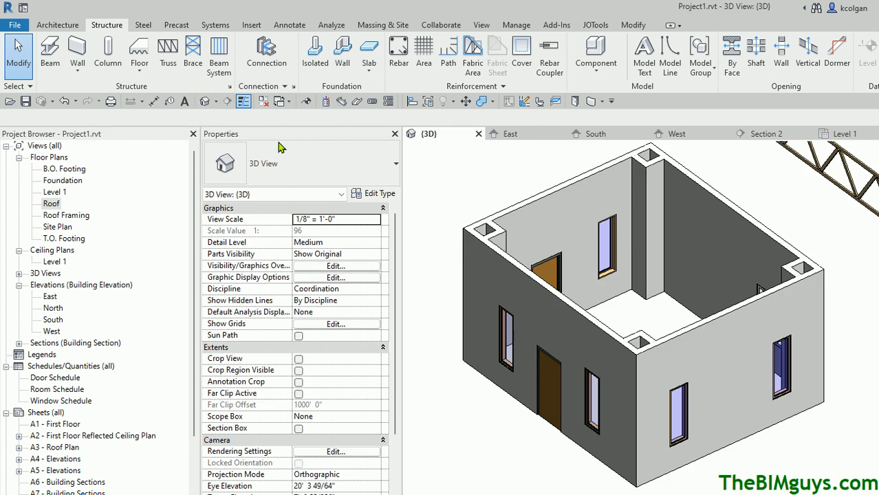
pyautogui.scroll(2, 722, 344)
pyautogui.scroll(3, 726, 323)
pyautogui.scroll(3, 729, 307)
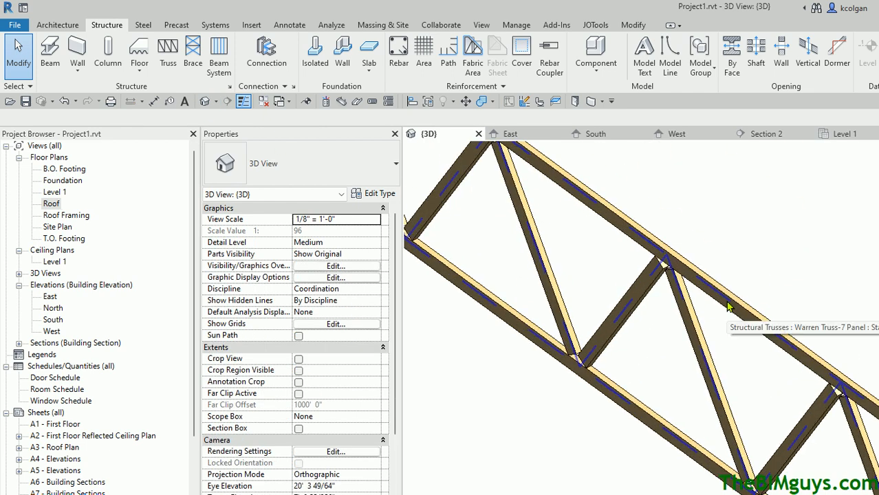
pyautogui.scroll(-2, 729, 307)
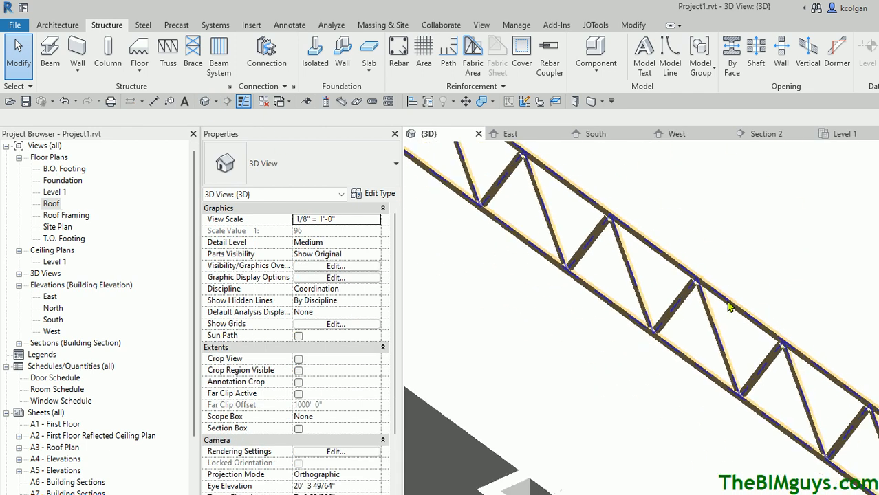
pyautogui.scroll(-2, 729, 307)
pyautogui.scroll(-1, 727, 309)
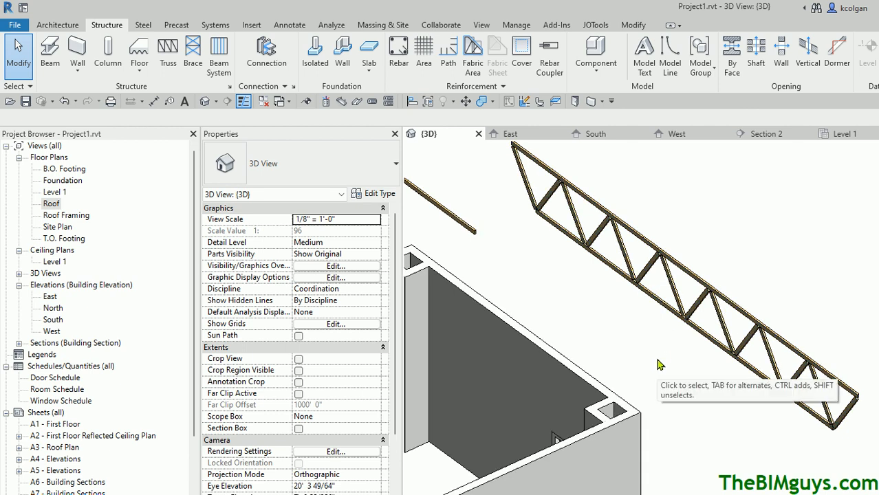
pyautogui.scroll(-1, 656, 359)
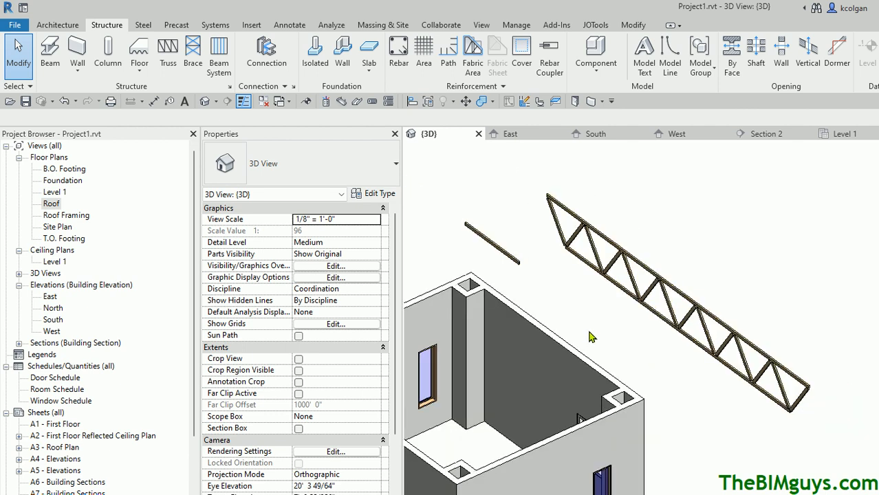
# Place a short W12X26 steel beam near the truss in the 3D view
pyautogui.moveTo(622, 320); pyautogui.dragTo(695, 317, button='middle')
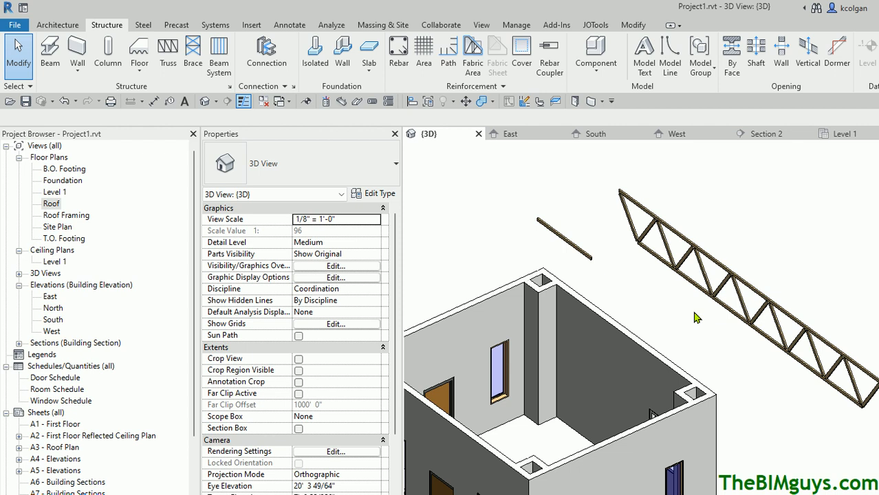
pyautogui.click(50, 48)
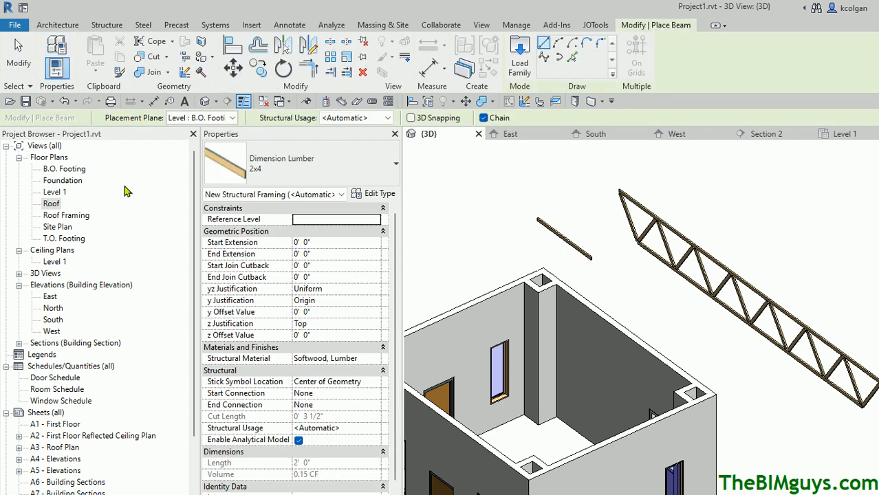
pyautogui.click(385, 162)
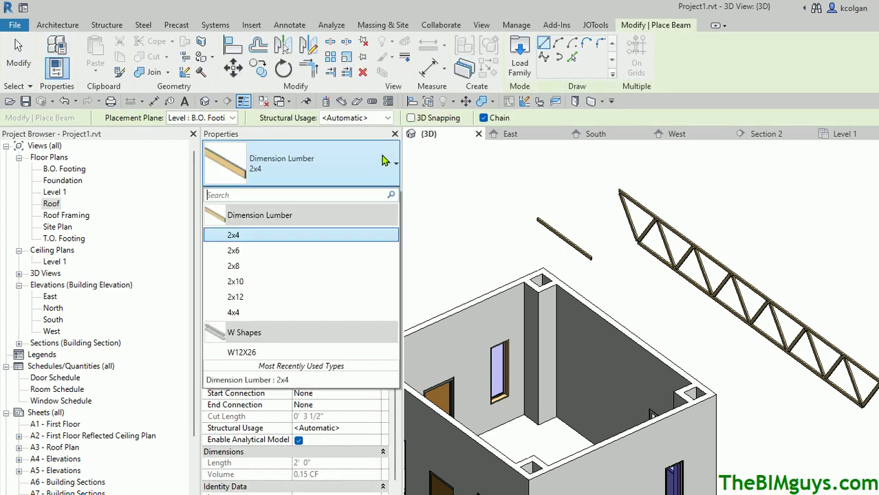
pyautogui.click(330, 354)
pyautogui.click(562, 206)
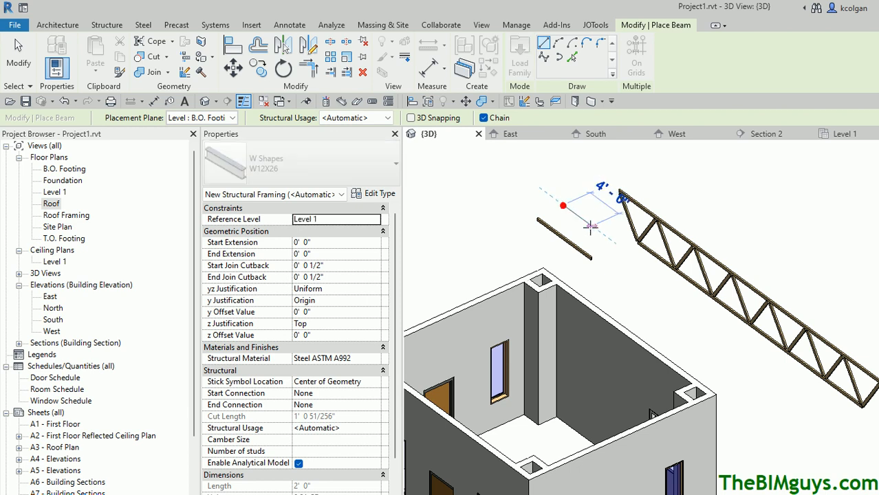
pyautogui.click(592, 229)
pyautogui.press('Escape')
pyautogui.press('Escape')
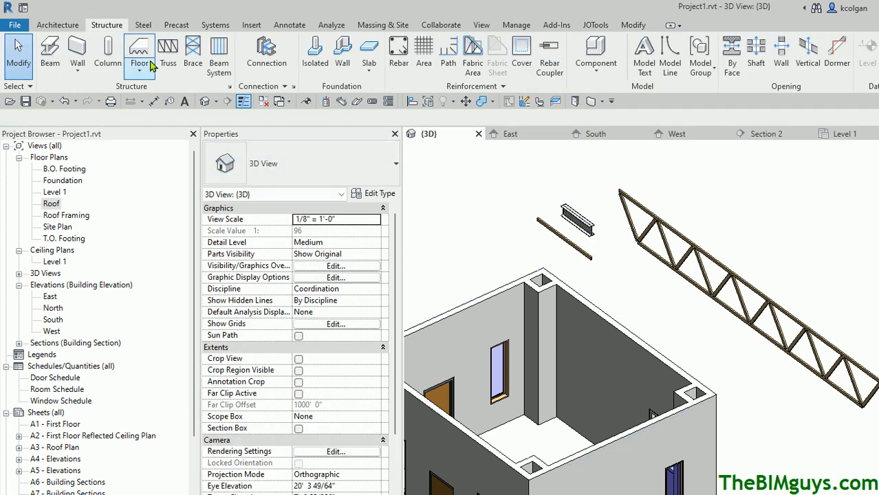
# Place another Warren Truss-7 Panel truss beside it with two picked points
pyautogui.click(168, 50)
pyautogui.click(736, 179)
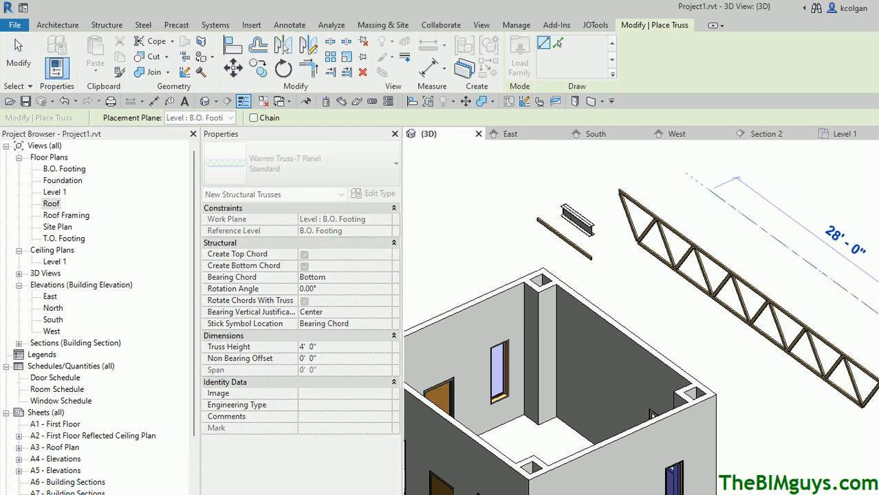
pyautogui.click(878, 282)
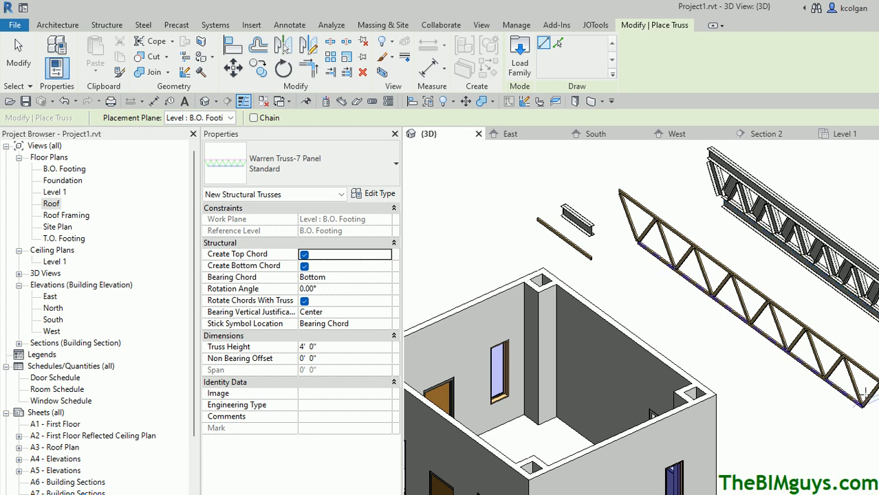
pyautogui.press('Escape')
pyautogui.press('Escape')
pyautogui.scroll(3, 760, 315)
pyautogui.scroll(2, 760, 315)
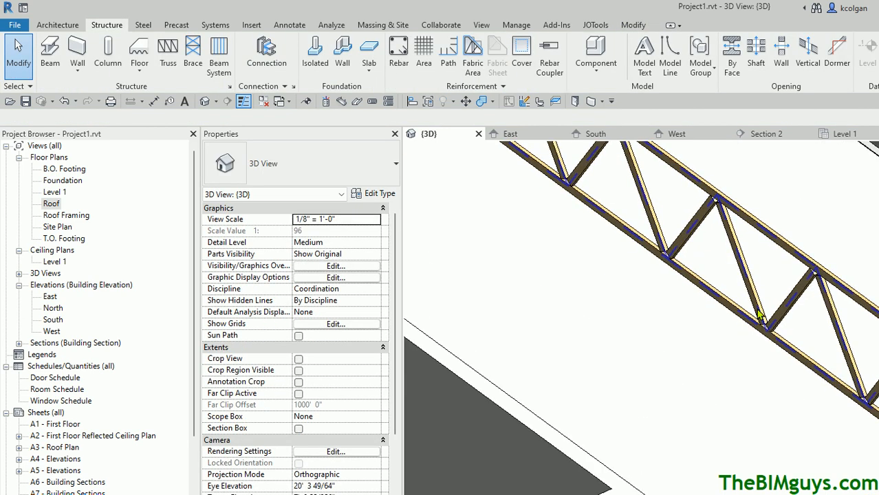
pyautogui.click(760, 315)
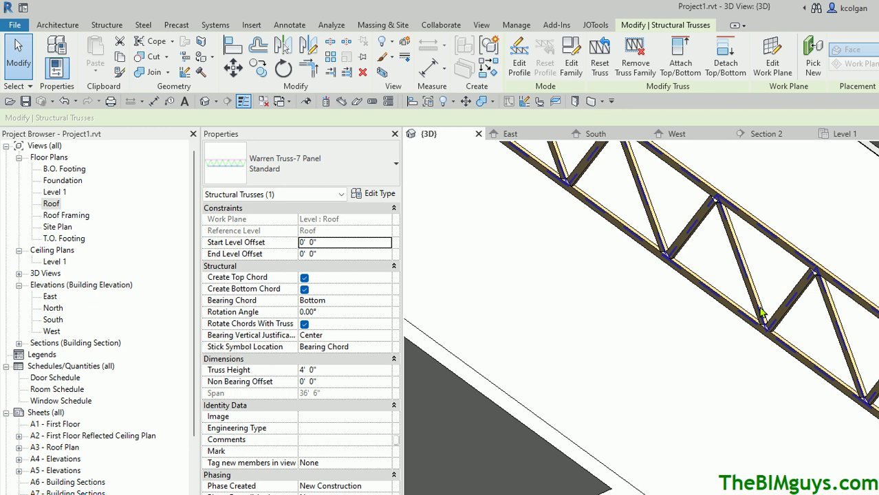
pyautogui.click(736, 387)
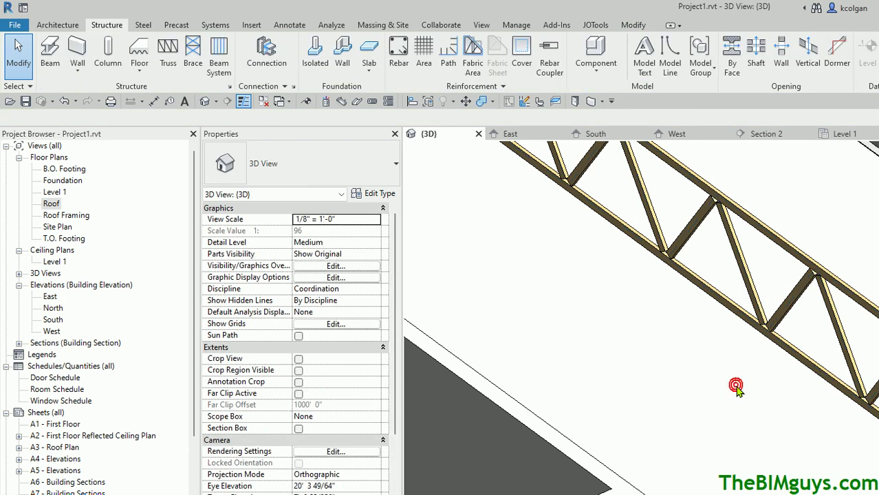
pyautogui.press('Tab')
pyautogui.click(755, 296)
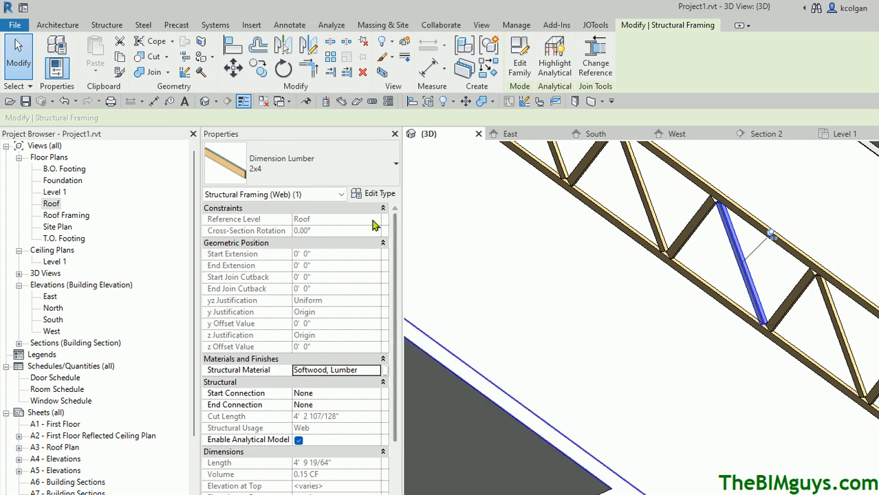
pyautogui.scroll(-3, 395, 294)
pyautogui.scroll(3, 392, 287)
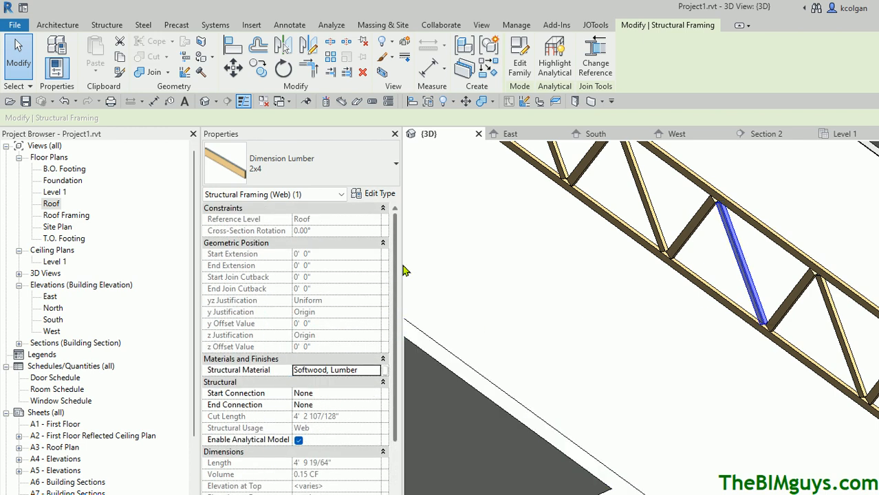
pyautogui.click(731, 403)
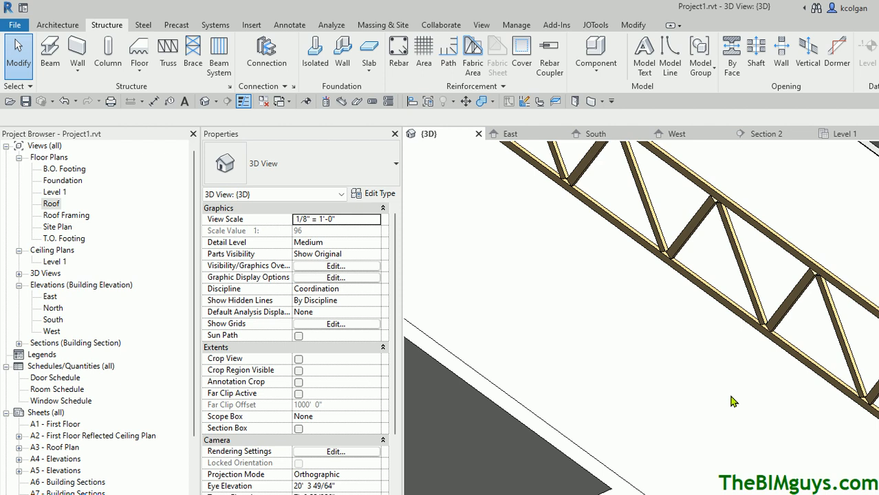
pyautogui.scroll(-2, 721, 396)
pyautogui.moveTo(720, 396); pyautogui.dragTo(671, 371, button='middle')
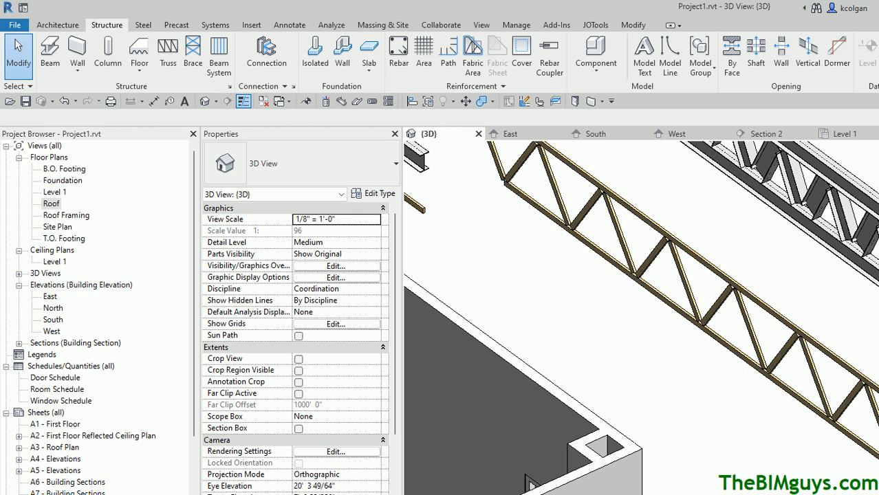
pyautogui.moveTo(772, 432); pyautogui.dragTo(596, 424, button='middle')
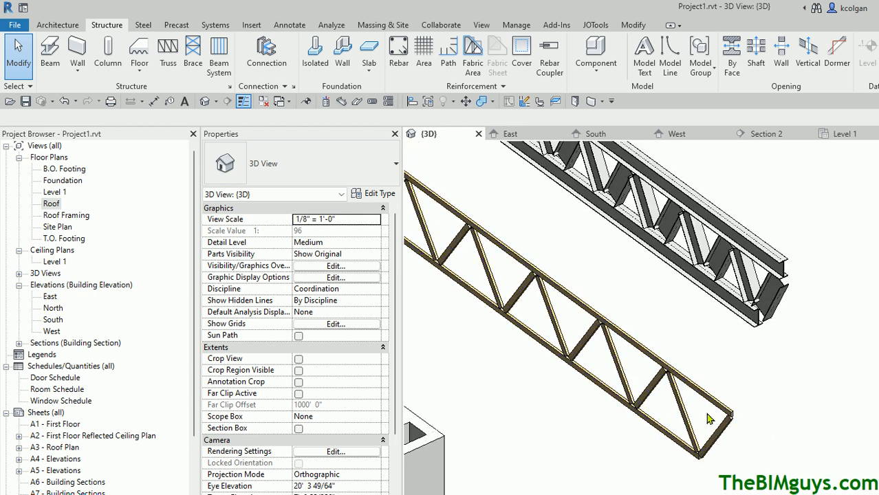
pyautogui.moveTo(644, 426)
pyautogui.keyDown('shift'); pyautogui.mouseDown(button='middle')
pyautogui.moveTo(713, 431)
pyautogui.moveTo(678, 426)
pyautogui.mouseUp(button='middle'); pyautogui.keyUp('shift')
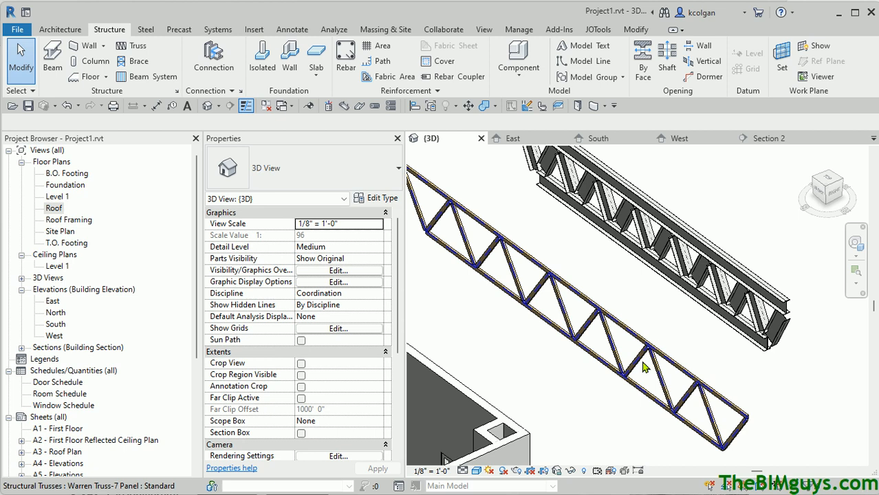
pyautogui.moveTo(645, 367); pyautogui.dragTo(691, 253, button='middle')
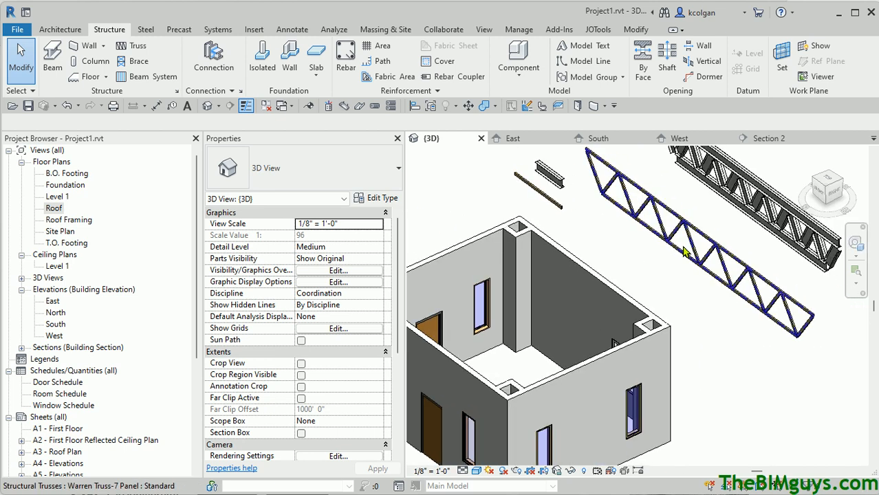
pyautogui.keyDown('shift'); pyautogui.moveTo(685, 253); pyautogui.dragTo(677, 260, button='middle'); pyautogui.keyUp('shift')
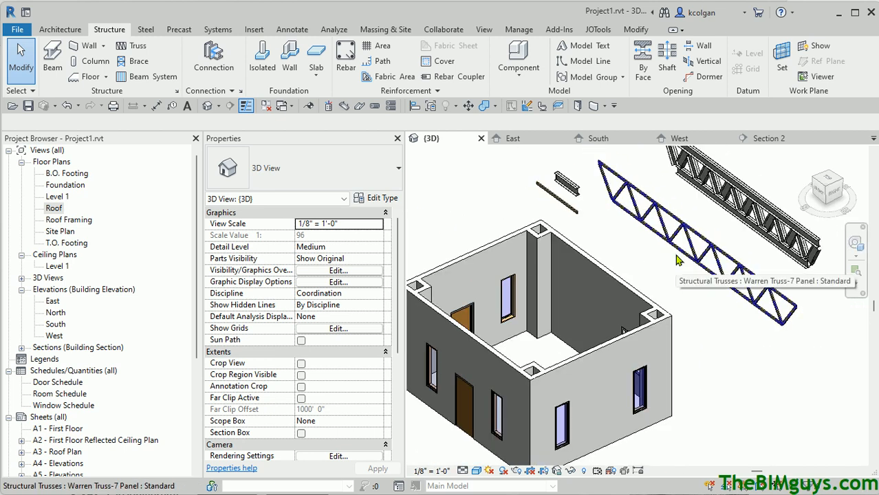
# Return through the Roof plan into Section 2 with both levels in view
pyautogui.doubleClick(55, 209)
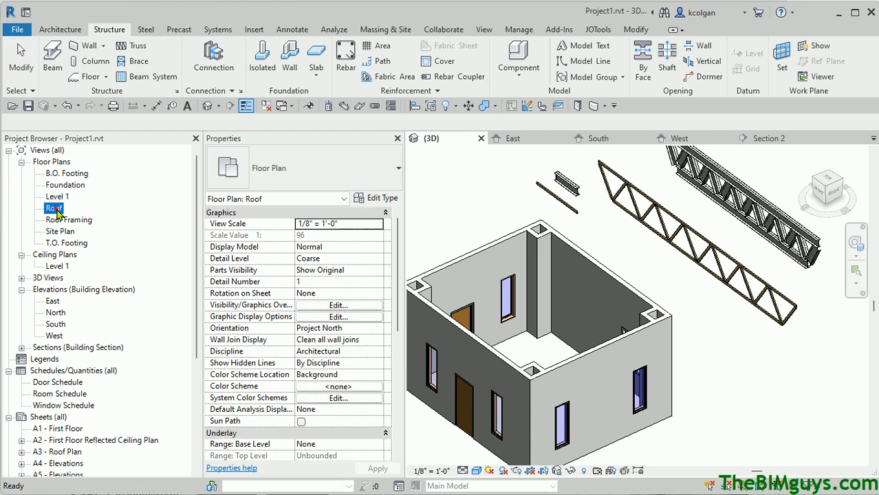
pyautogui.moveTo(607, 279); pyautogui.dragTo(546, 207, button='middle')
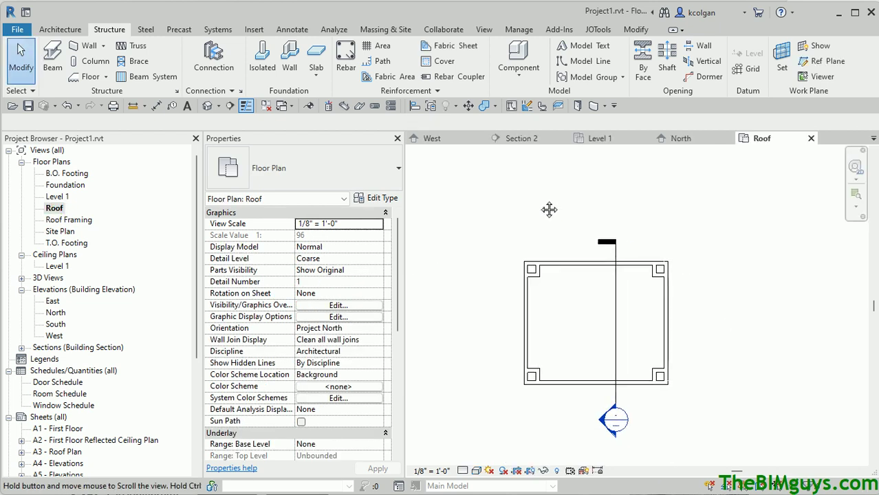
pyautogui.doubleClick(612, 422)
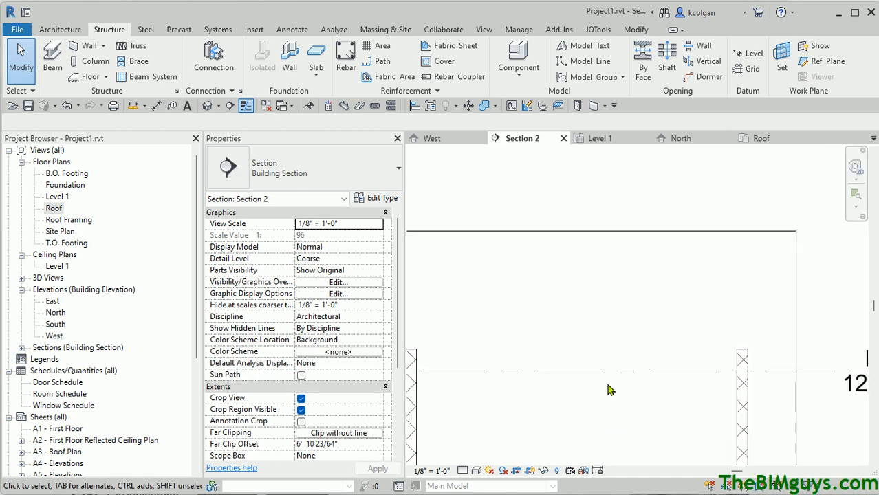
pyautogui.scroll(-3, 610, 387)
pyautogui.moveTo(620, 387); pyautogui.dragTo(630, 333, button='middle')
# Set both walls' Top Constraint to Up to level: Roof
pyautogui.click(514, 318)
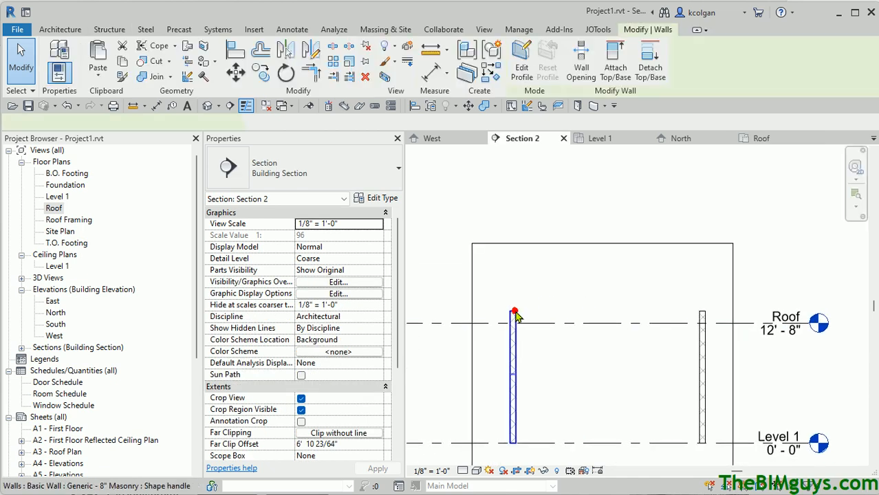
pyautogui.keyDown('ctrl'); pyautogui.click(703, 315); pyautogui.keyUp('ctrl')
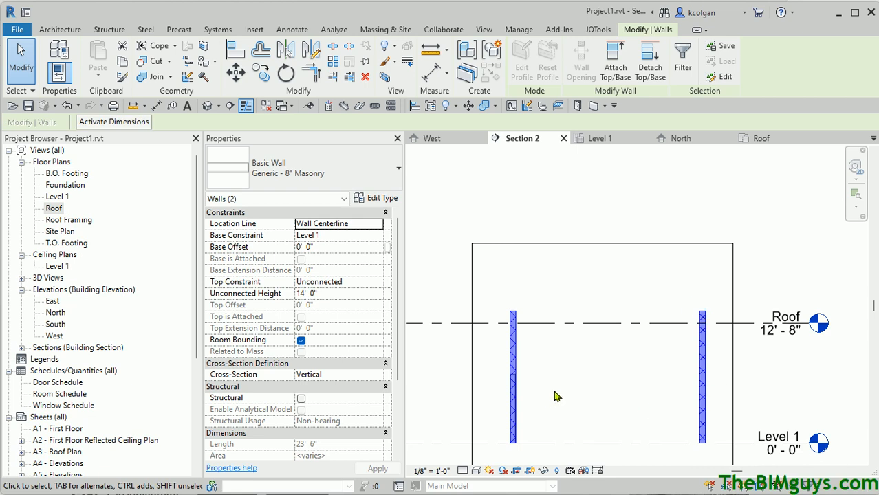
pyautogui.moveTo(385, 295)
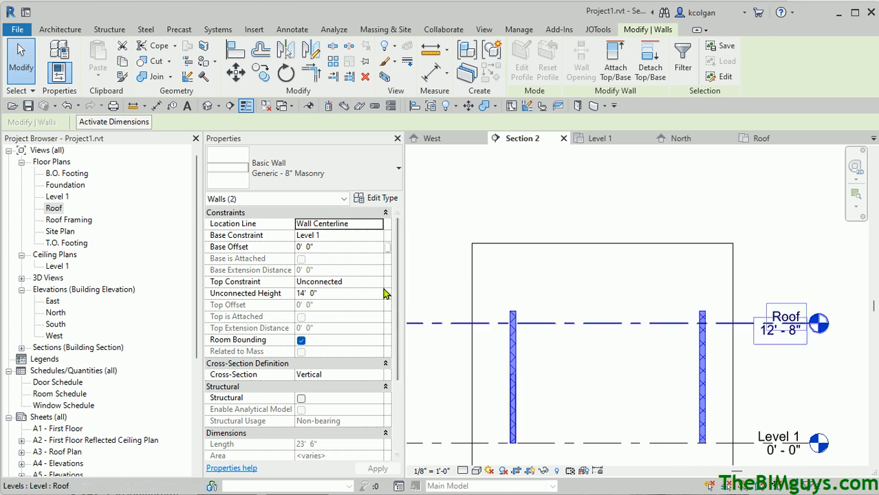
pyautogui.click(375, 293)
pyautogui.click(377, 283)
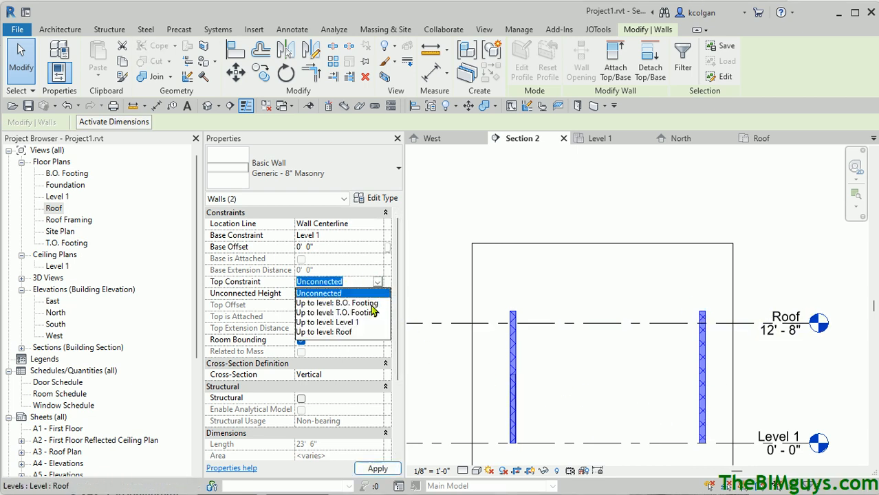
pyautogui.click(355, 331)
pyautogui.click(426, 250)
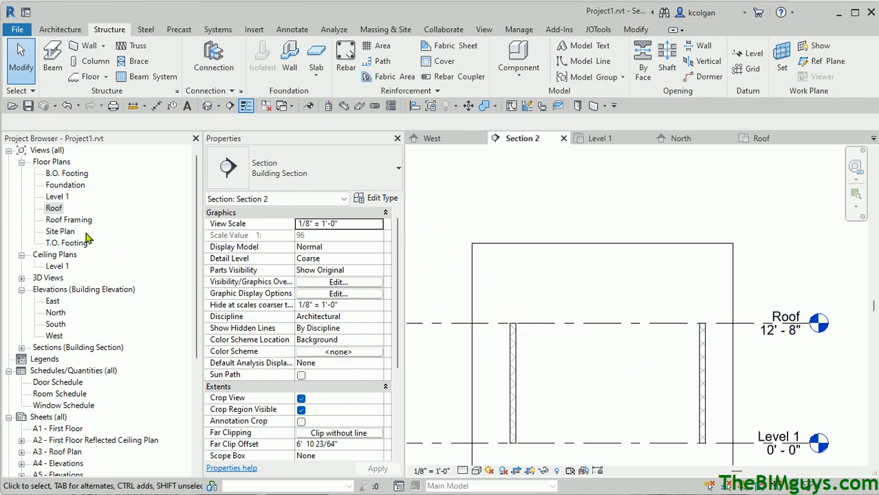
# Switch to the Level 1 floor plan and recentre it
pyautogui.doubleClick(57, 197)
pyautogui.moveTo(506, 349)
pyautogui.mouseDown(button='middle')
pyautogui.moveTo(543, 313)
pyautogui.moveTo(534, 289)
pyautogui.mouseUp(button='middle')
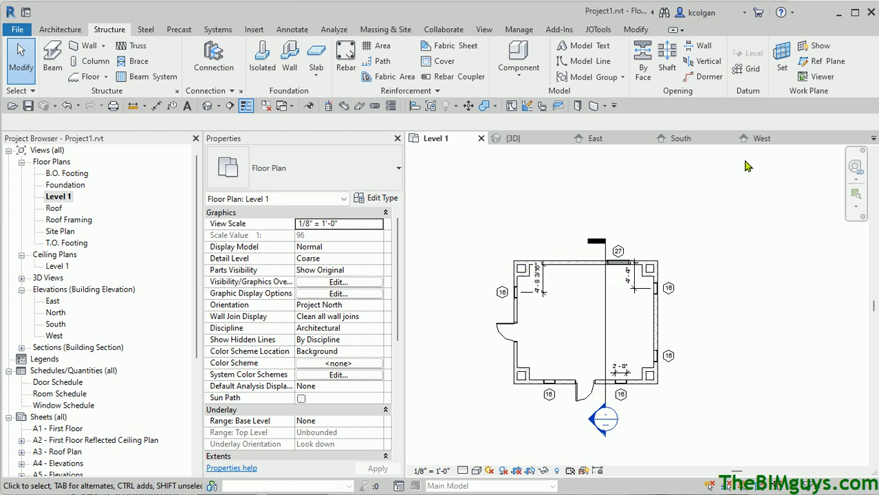
# Draw a vertical reference plane across the Level 1 plan and name it truss 1
pyautogui.click(831, 64)
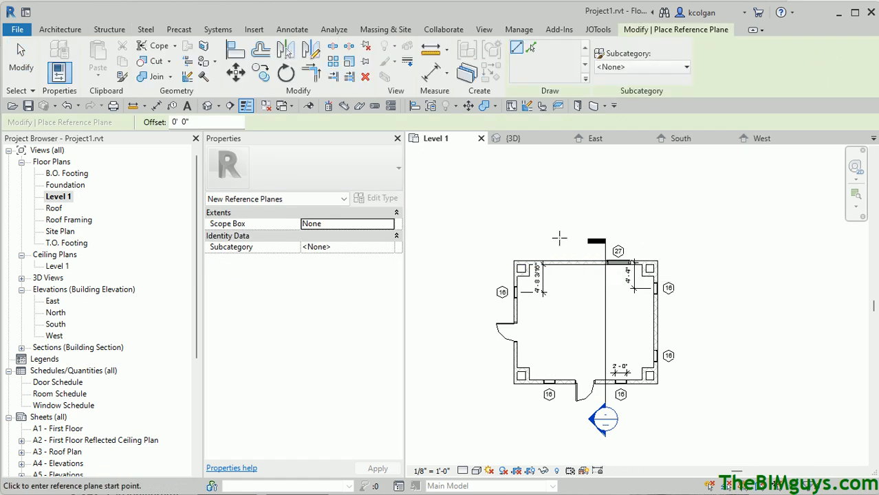
pyautogui.click(559, 238)
pyautogui.click(564, 424)
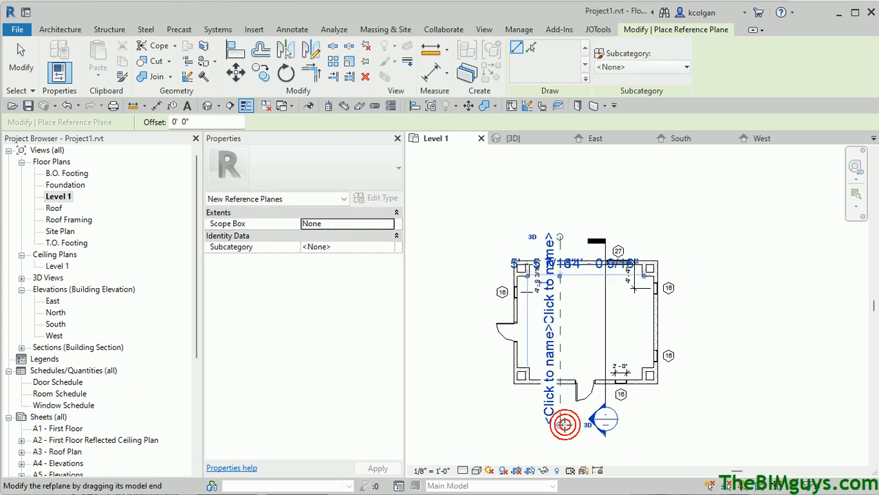
pyautogui.press('Escape')
pyautogui.press('Escape')
pyautogui.click(558, 374)
pyautogui.write('truss 1')
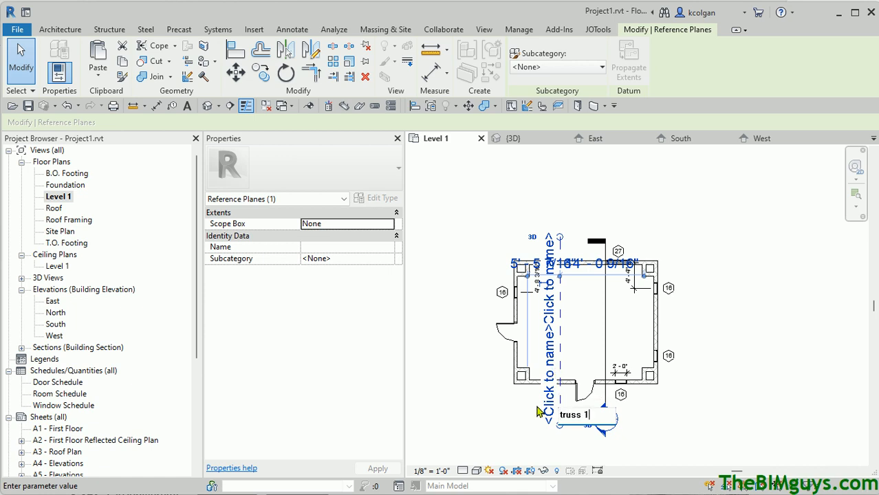
pyautogui.press('Return')
pyautogui.click(715, 423)
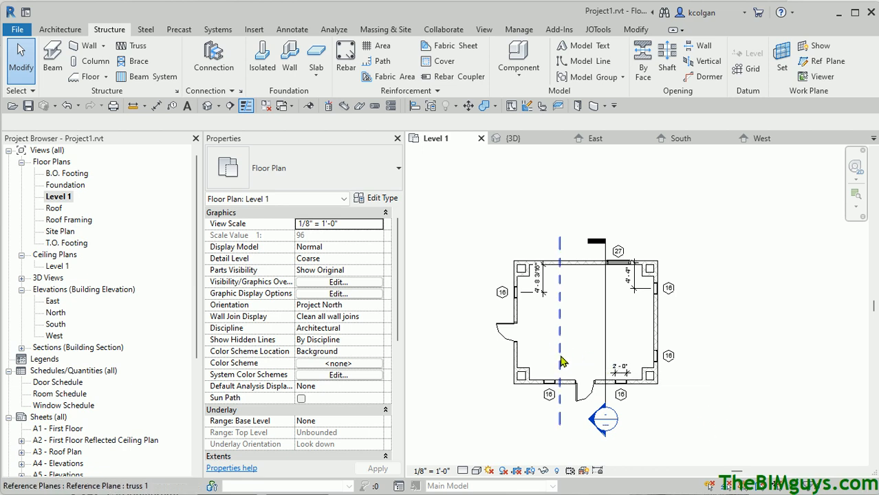
# In Section 2, set the work plane to Reference Plane : truss 1
pyautogui.doubleClick(598, 420)
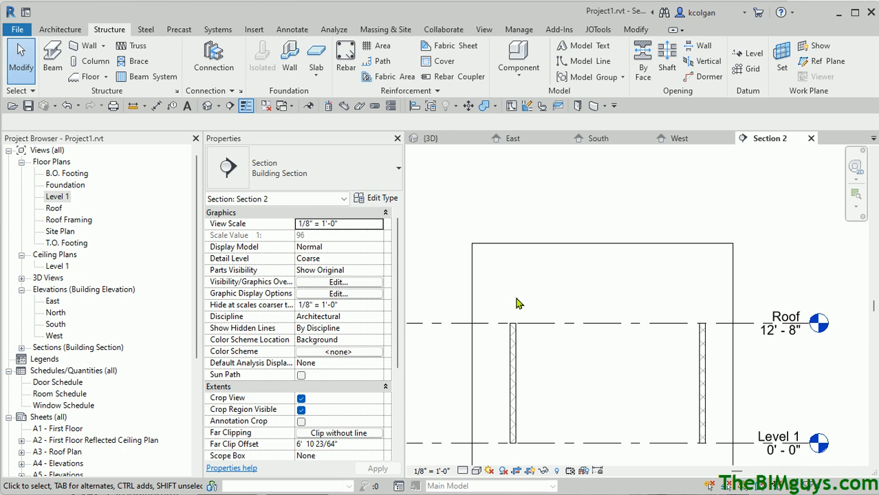
pyautogui.click(785, 62)
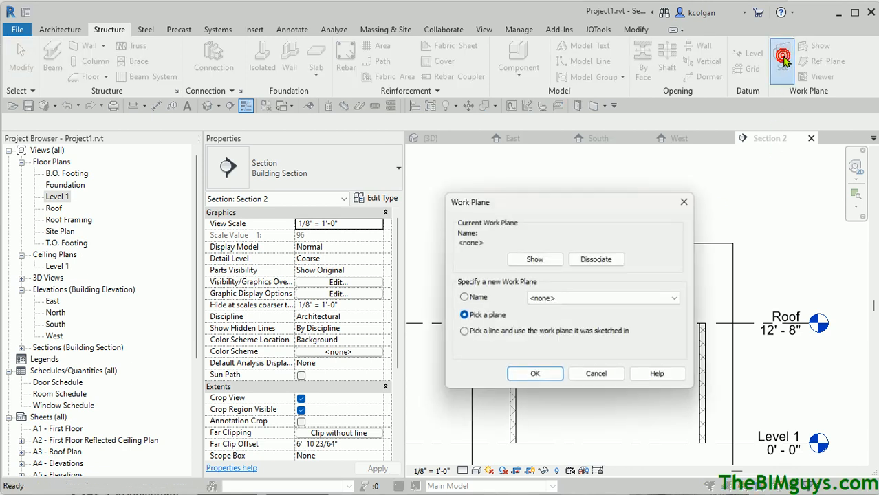
pyautogui.click(675, 299)
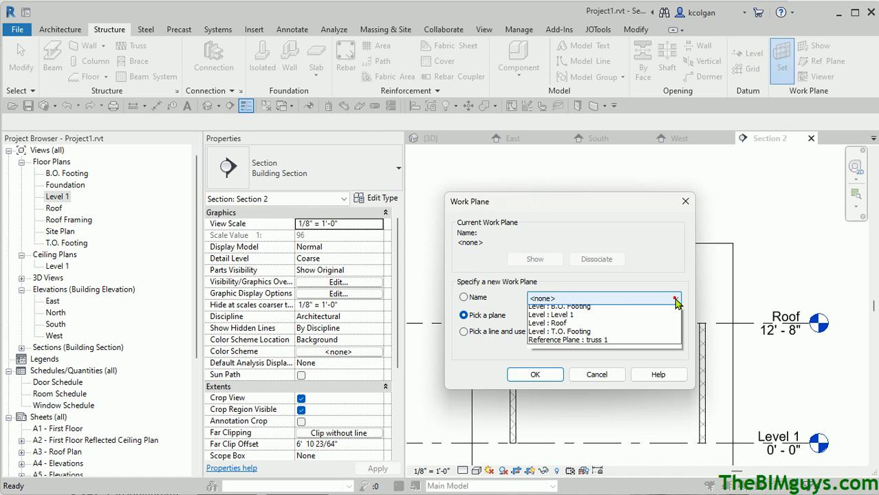
pyautogui.click(628, 353)
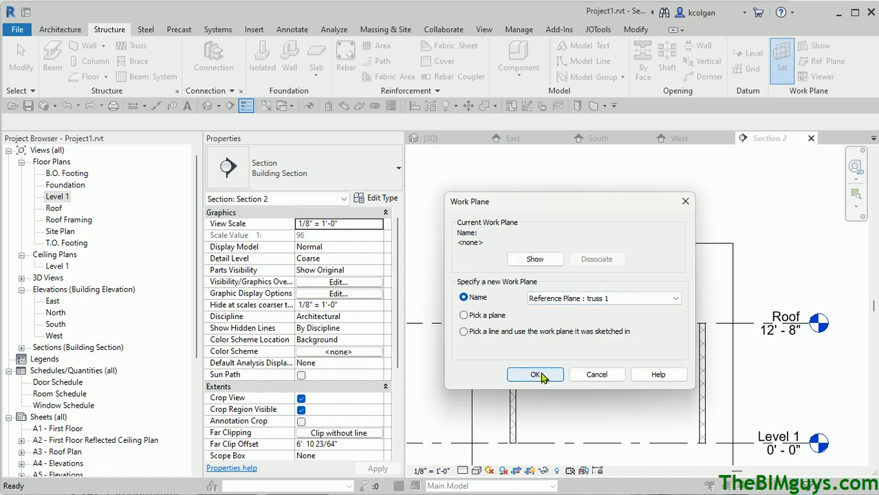
pyautogui.click(516, 376)
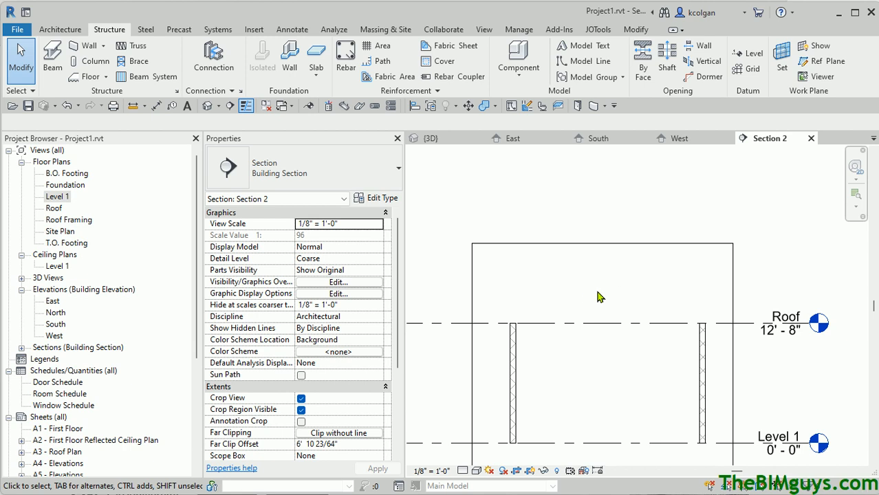
pyautogui.click(60, 29)
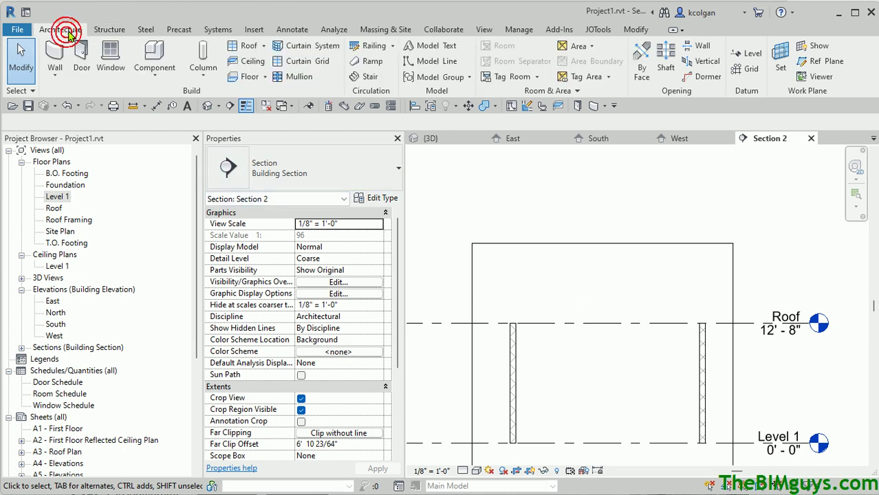
# Start a Model In-Place family in the Roofs category, named for the truss, and enter editing
pyautogui.click(154, 72)
pyautogui.click(147, 130)
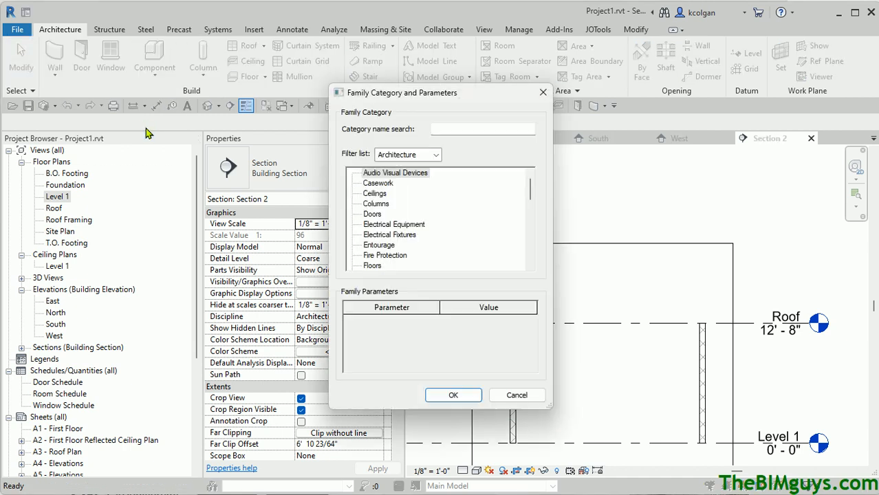
pyautogui.moveTo(531, 187); pyautogui.dragTo(532, 226)
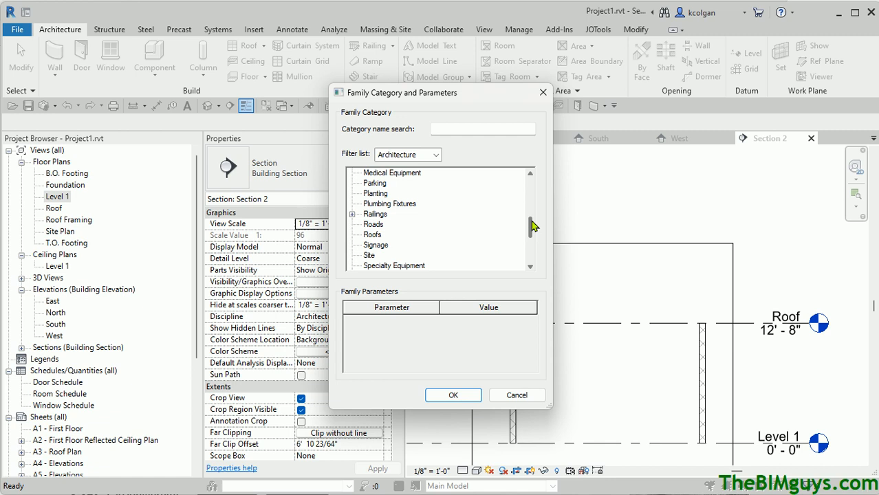
pyautogui.click(375, 235)
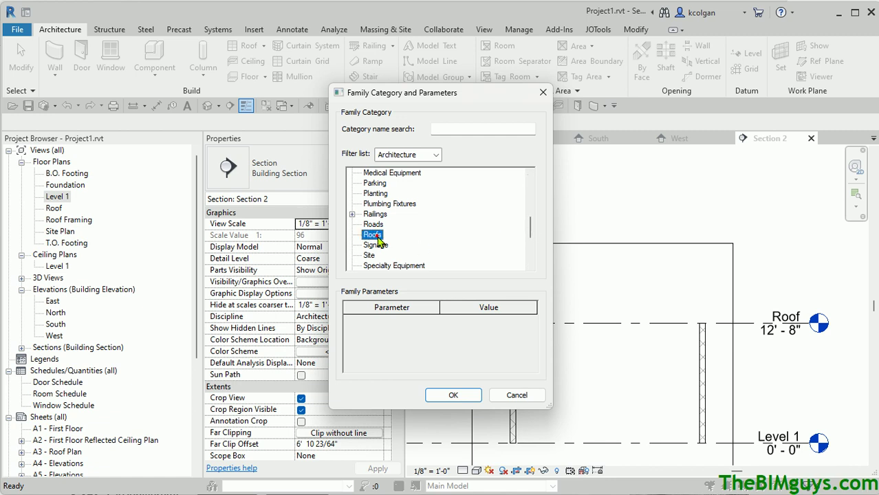
pyautogui.click(472, 398)
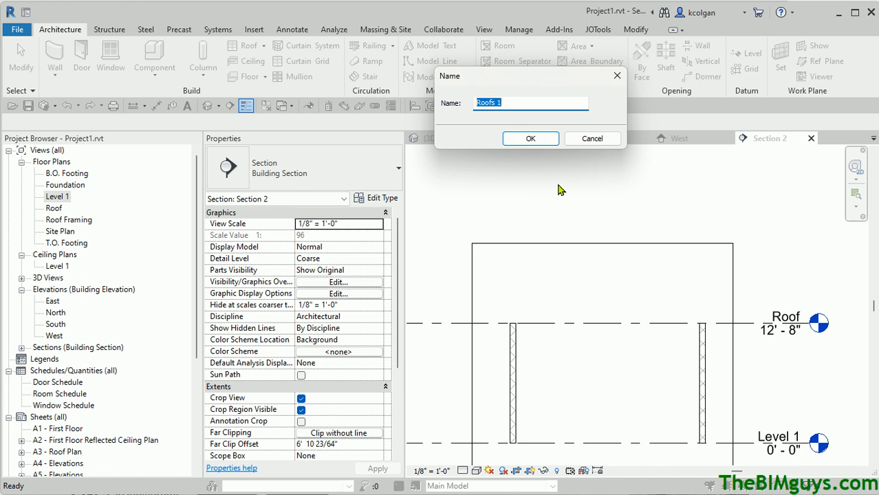
pyautogui.moveTo(532, 103); pyautogui.dragTo(472, 103)
pyautogui.write('Truss')
pyautogui.click(535, 138)
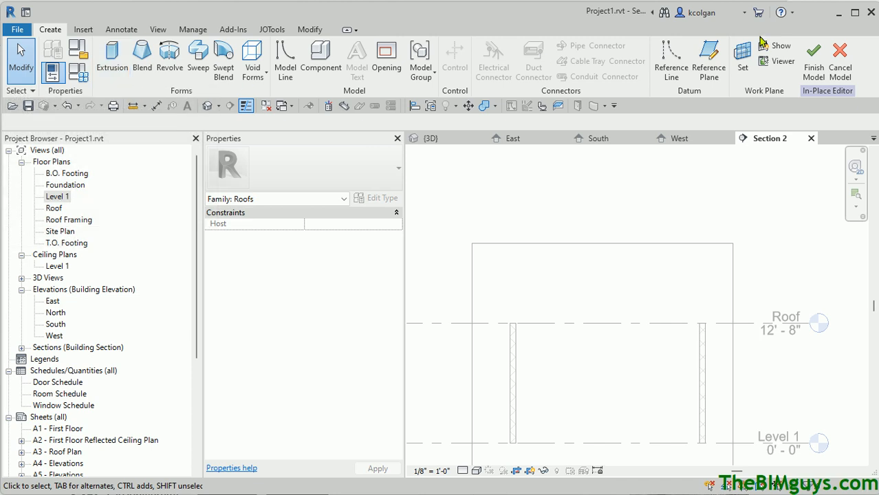
# Confirm truss 1 as the work plane and start a solid extrusion
pyautogui.click(742, 61)
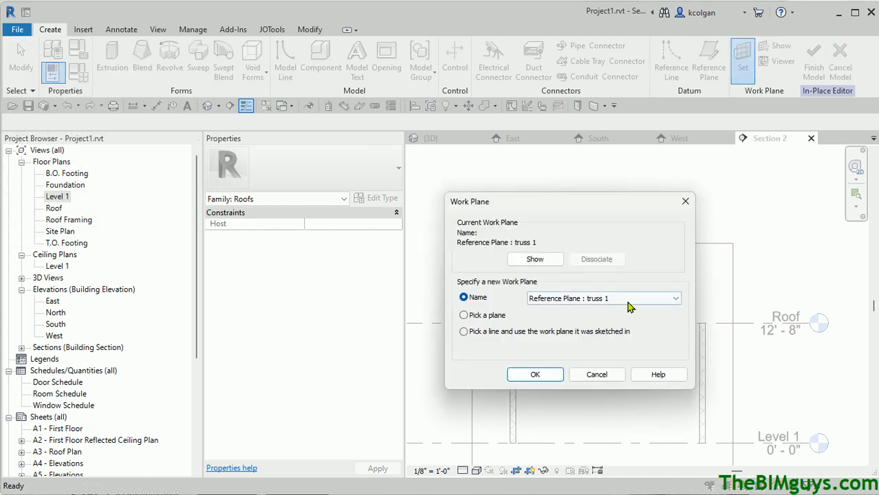
pyautogui.click(535, 375)
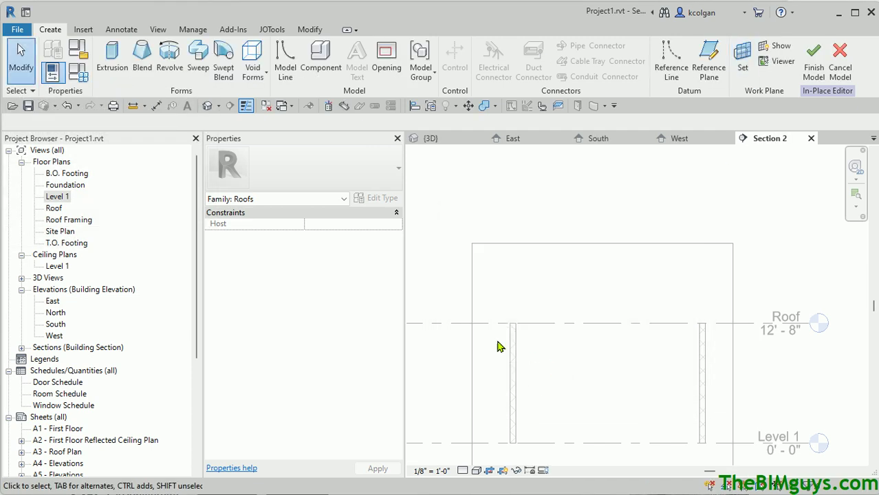
pyautogui.click(117, 59)
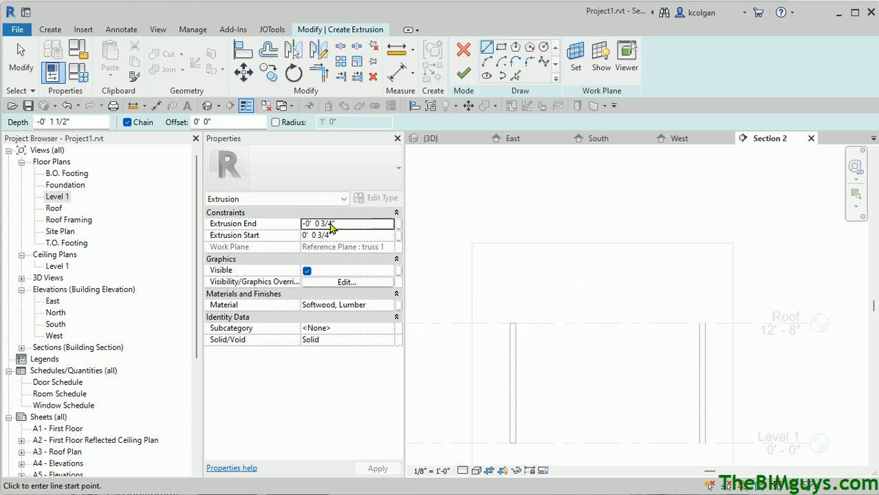
# Set the extrusion to span -2 3/4" to 2 3/4" with Softwood, Lumber material
pyautogui.click(316, 224)
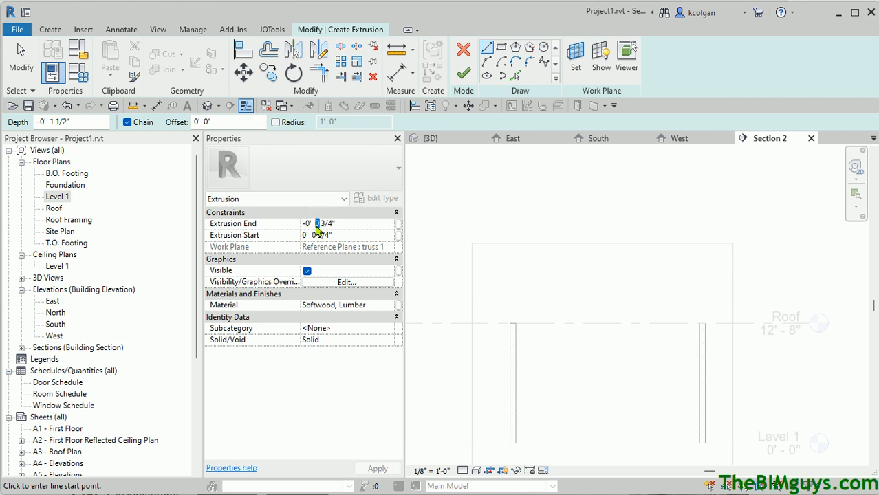
pyautogui.click(318, 224)
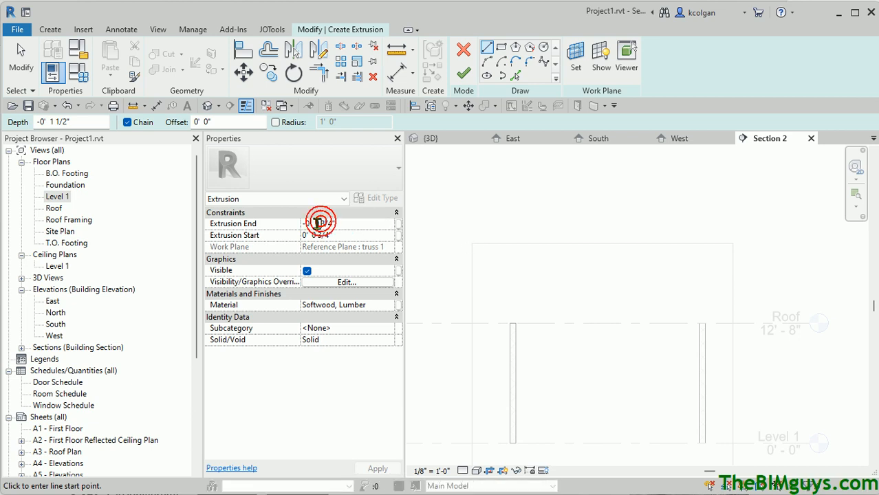
pyautogui.doubleClick(316, 223)
pyautogui.write('2')
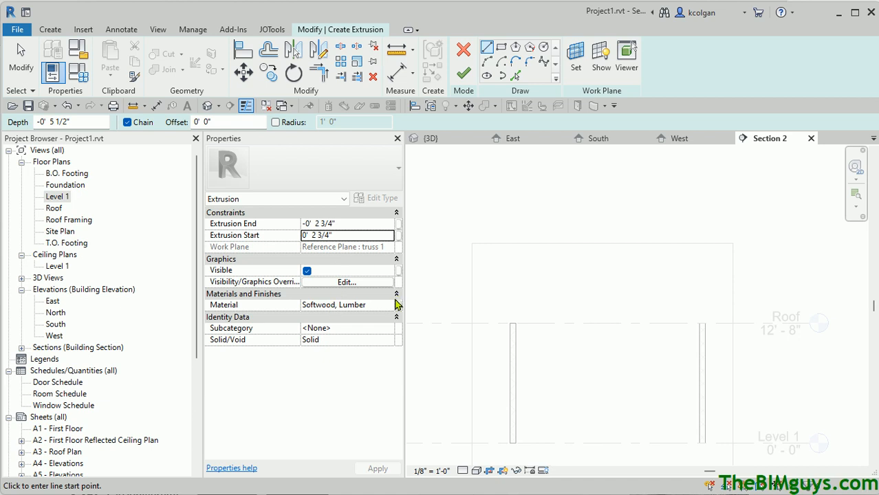
pyautogui.click(371, 304)
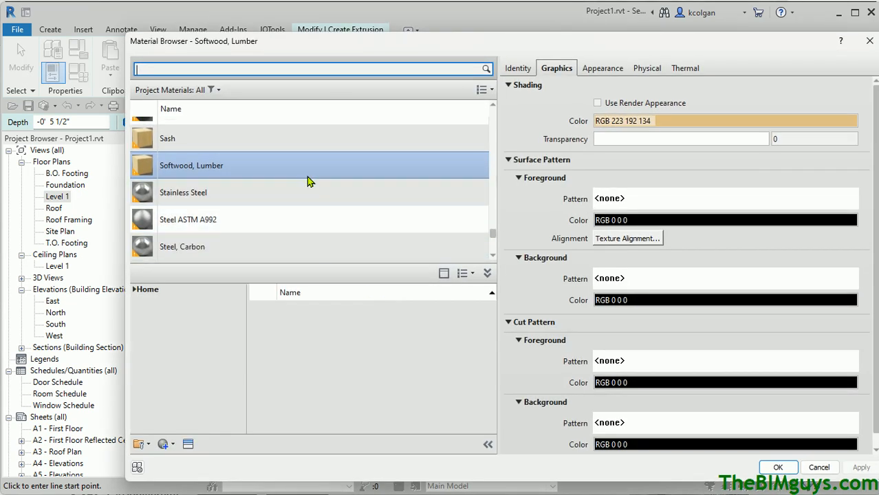
pyautogui.click(312, 167)
pyautogui.click(779, 467)
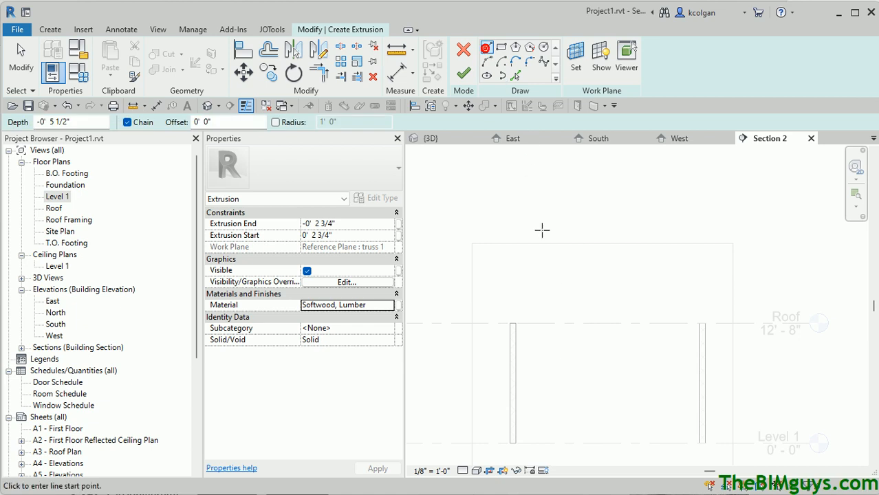
pyautogui.scroll(3, 520, 348)
# Draw the 2'-6" tall rectangular truss outline spanning the wall tops
pyautogui.click(500, 281)
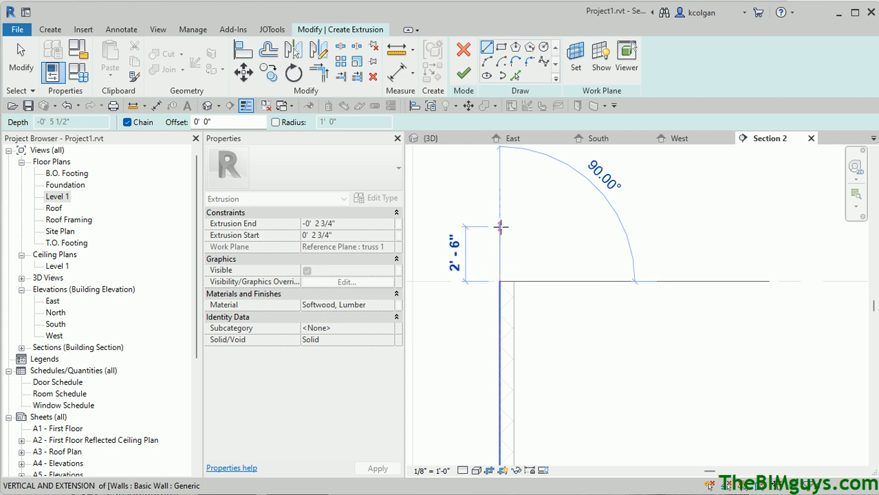
pyautogui.click(500, 226)
pyautogui.scroll(-3, 650, 224)
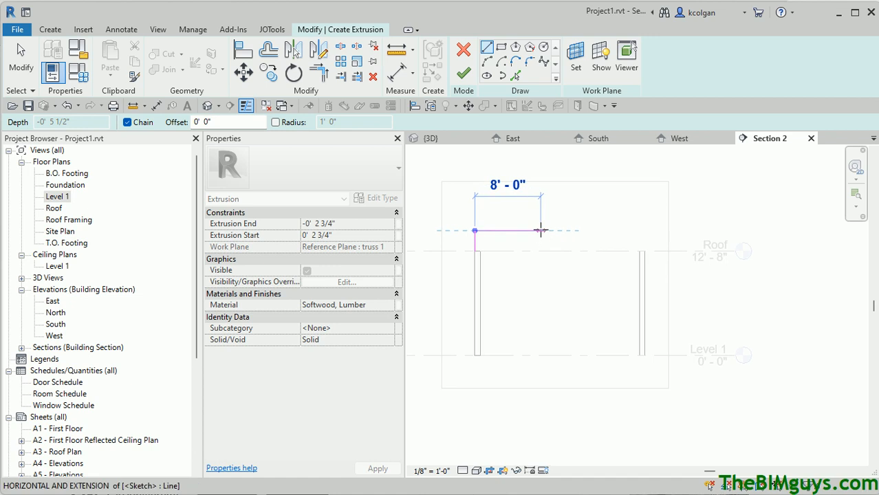
pyautogui.click(644, 230)
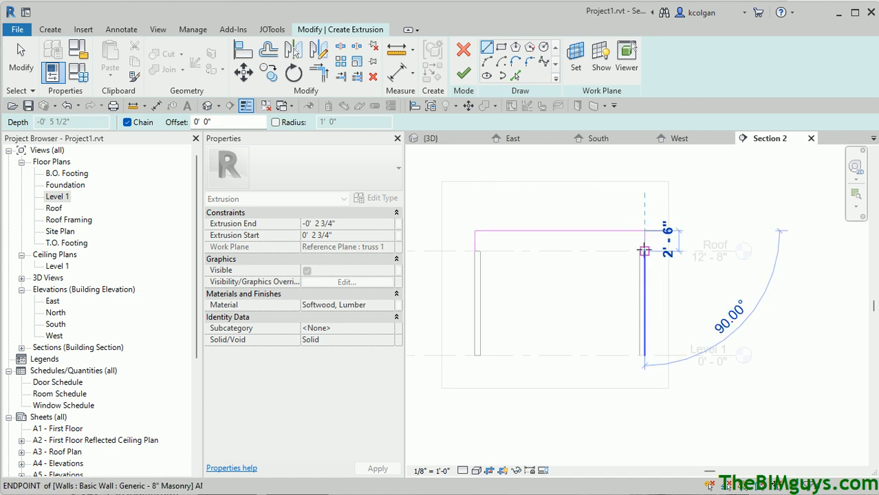
pyautogui.click(644, 252)
pyautogui.click(475, 250)
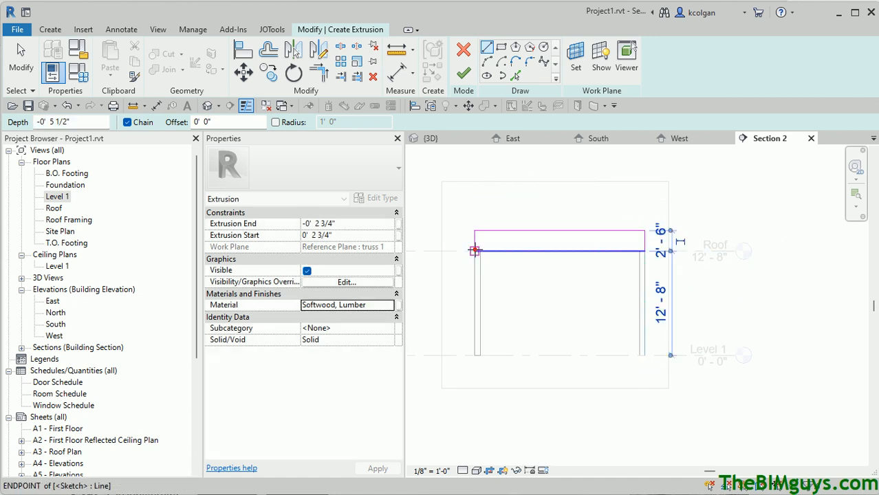
pyautogui.scroll(2, 489, 253)
pyautogui.scroll(1, 489, 253)
pyautogui.moveTo(489, 253); pyautogui.dragTo(514, 345, button='middle')
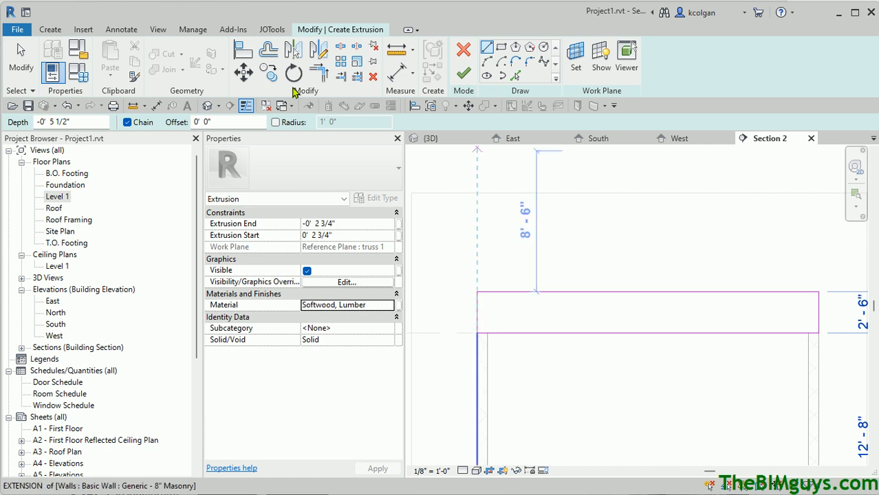
# Offset the top chord line 1 1/2" inward as a copy using Numerical offset
pyautogui.click(269, 48)
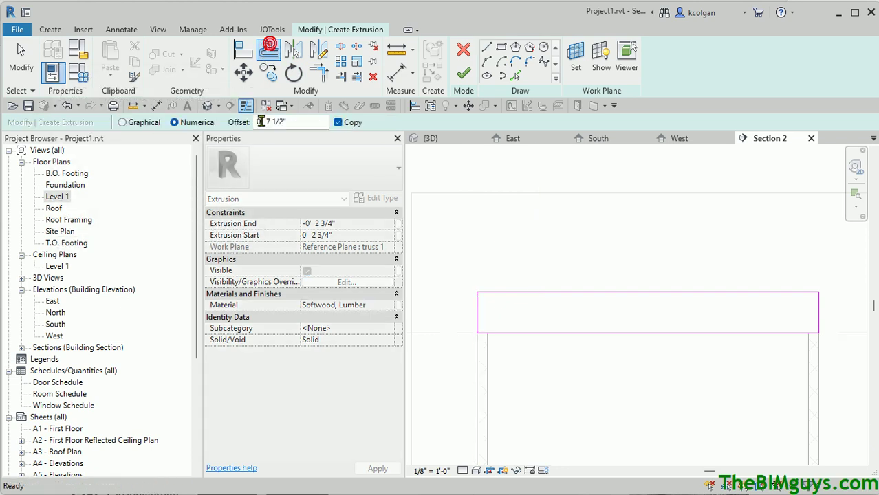
pyautogui.doubleClick(297, 121)
pyautogui.write('1.5')
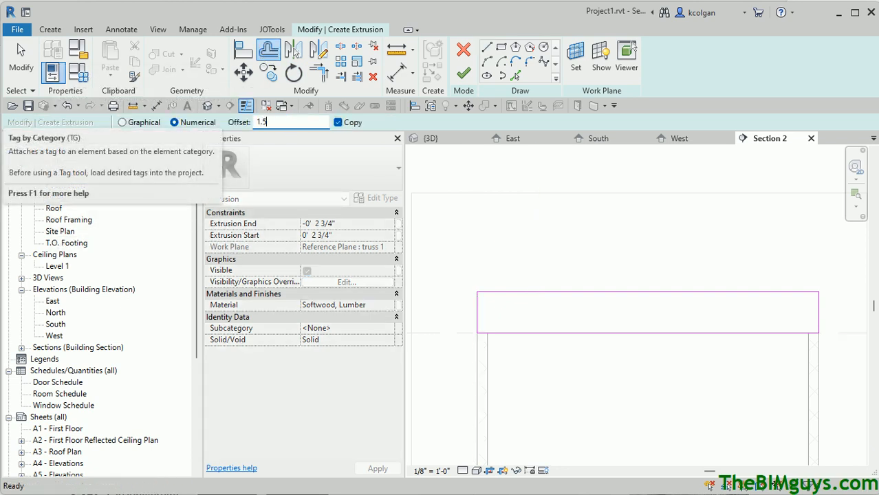
pyautogui.press('Return')
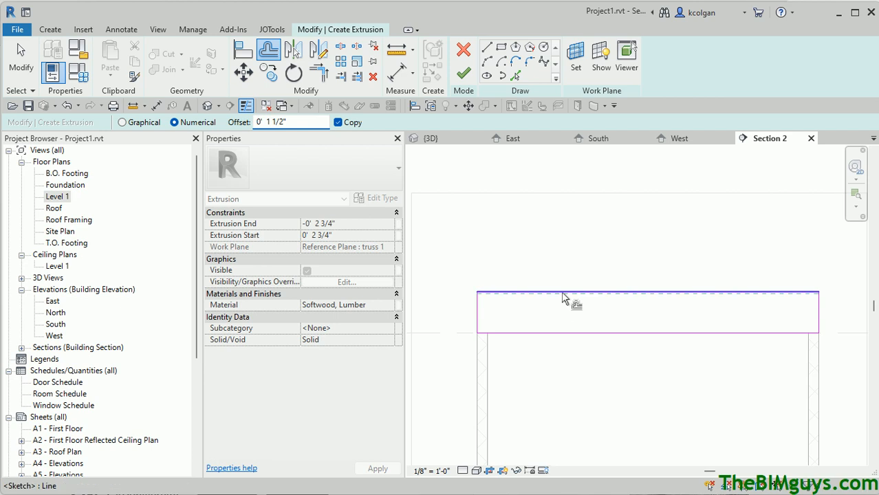
pyautogui.click(563, 297)
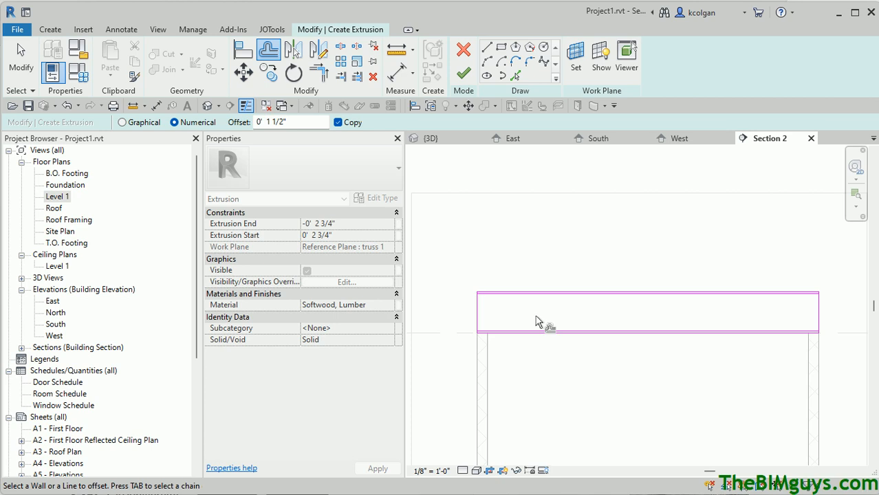
pyautogui.press('Escape')
pyautogui.scroll(1, 538, 320)
pyautogui.scroll(1, 533, 316)
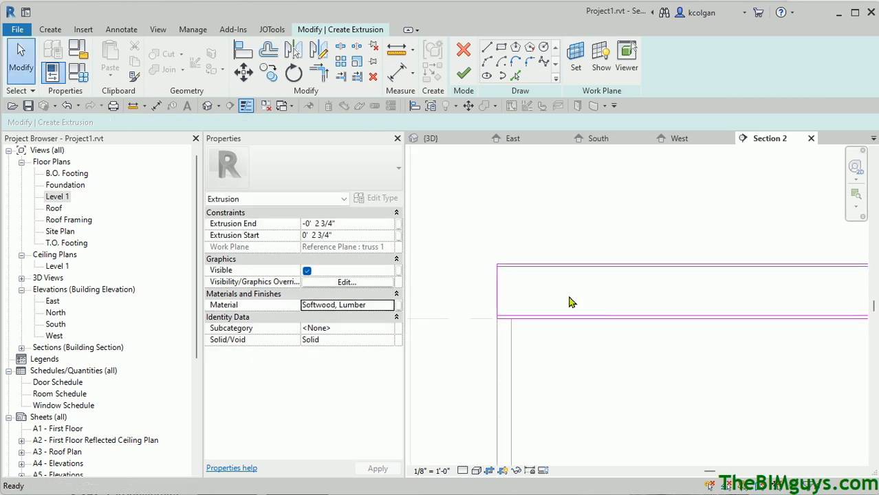
pyautogui.scroll(1, 540, 306)
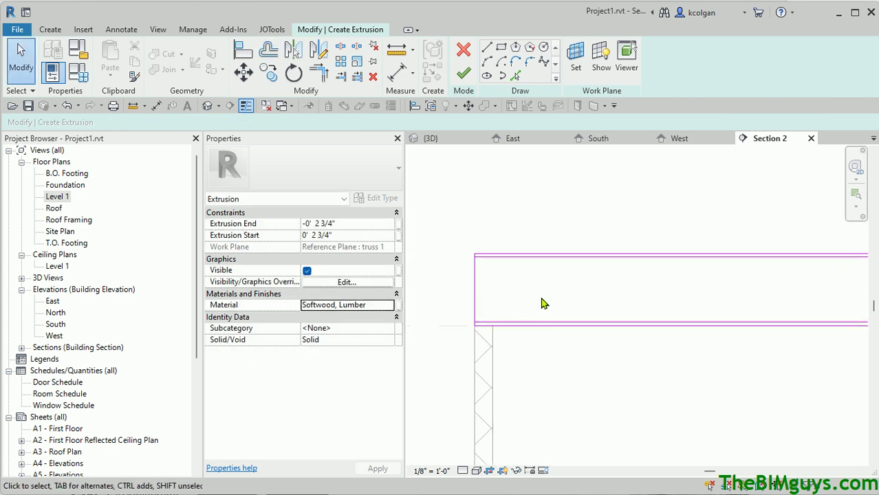
# Draw a vertical web line at the left and a diagonal rising from its foot to the top chord
pyautogui.click(487, 47)
pyautogui.click(509, 257)
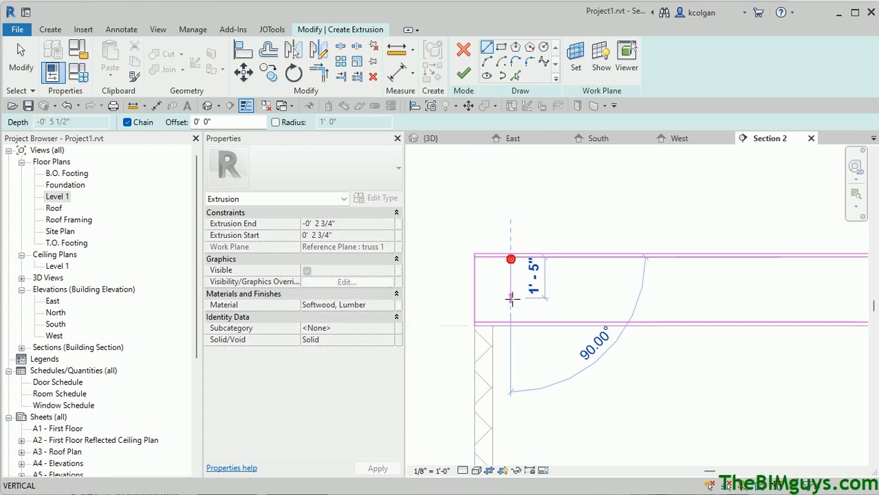
pyautogui.click(509, 321)
pyautogui.press('Escape')
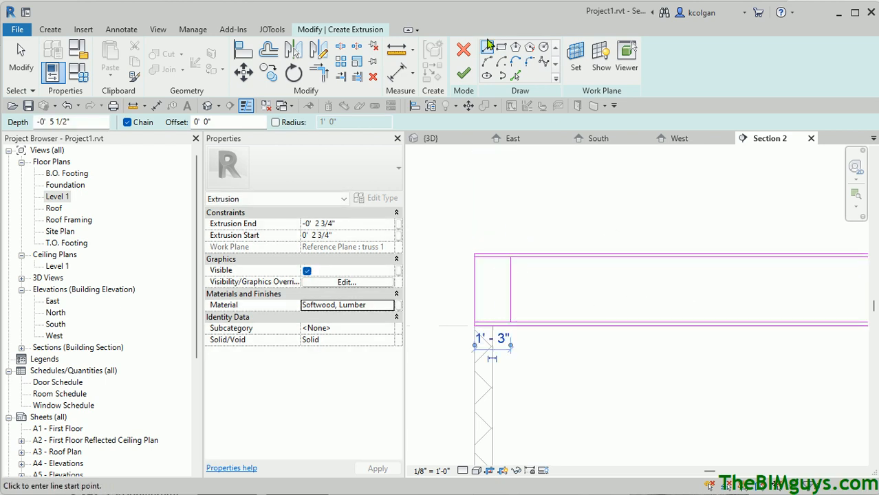
pyautogui.press('Escape')
pyautogui.click(511, 321)
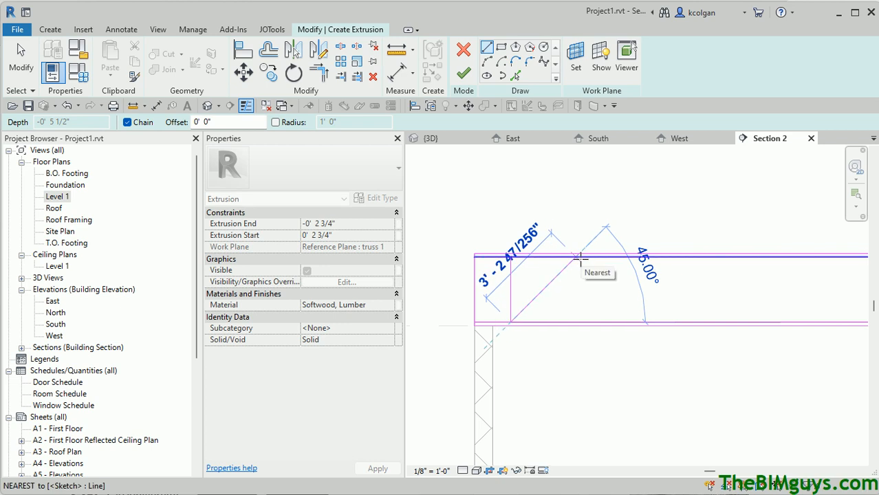
pyautogui.click(576, 257)
pyautogui.press('Escape')
# Draw the second 45° diagonal from the next vertical's foot up to the top chord
pyautogui.click(577, 257)
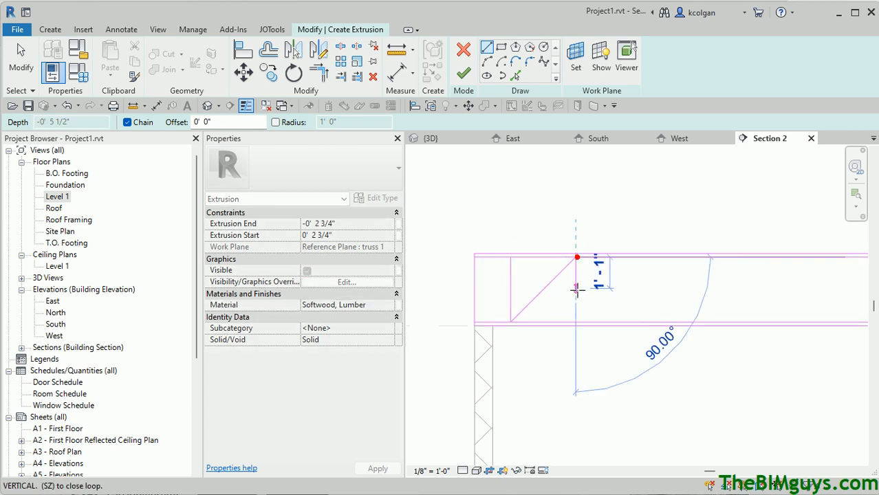
pyautogui.press('Escape')
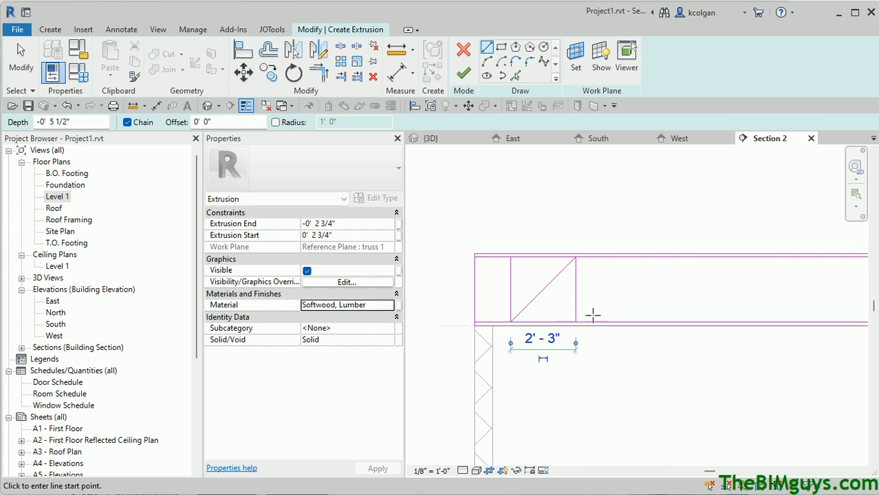
pyautogui.click(577, 324)
pyautogui.click(640, 256)
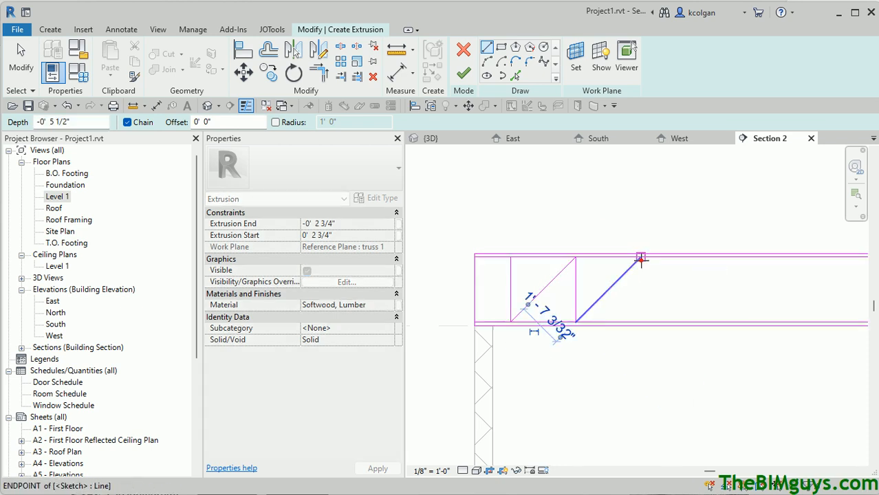
pyautogui.press('Escape')
pyautogui.press('Escape')
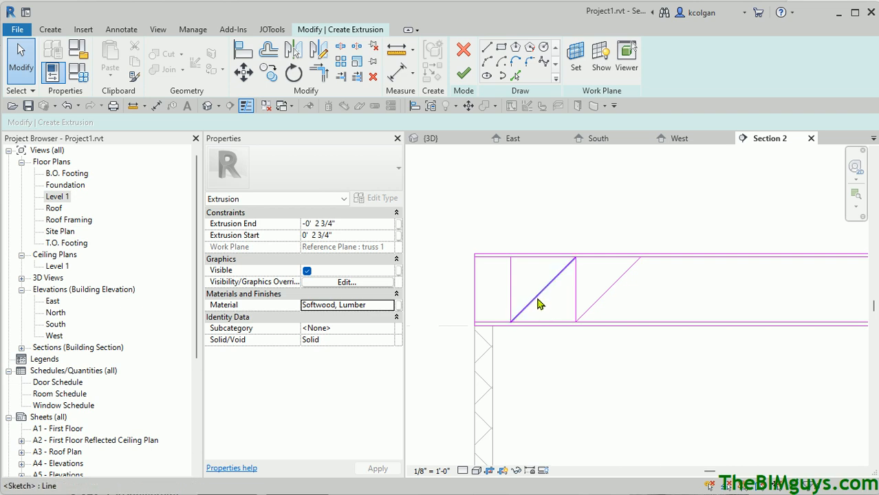
# Give the left diagonal and vertical web lines parallel 1 1/2" offset copies
pyautogui.click(269, 53)
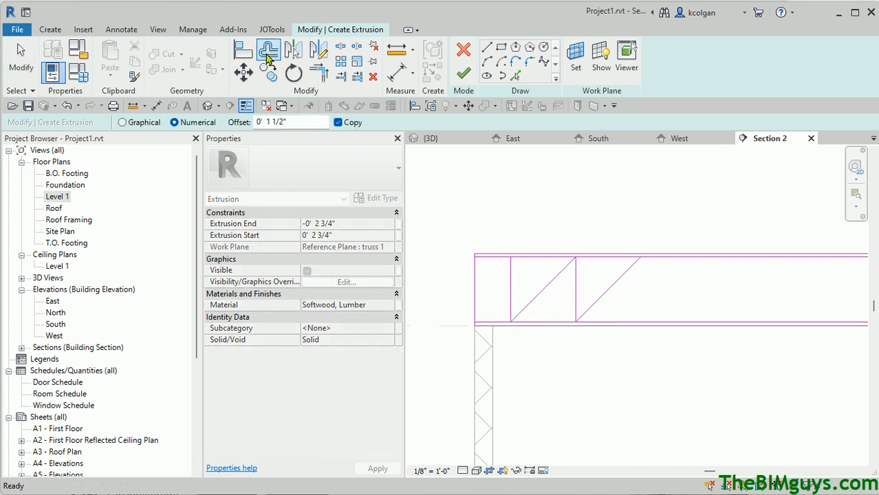
pyautogui.click(543, 296)
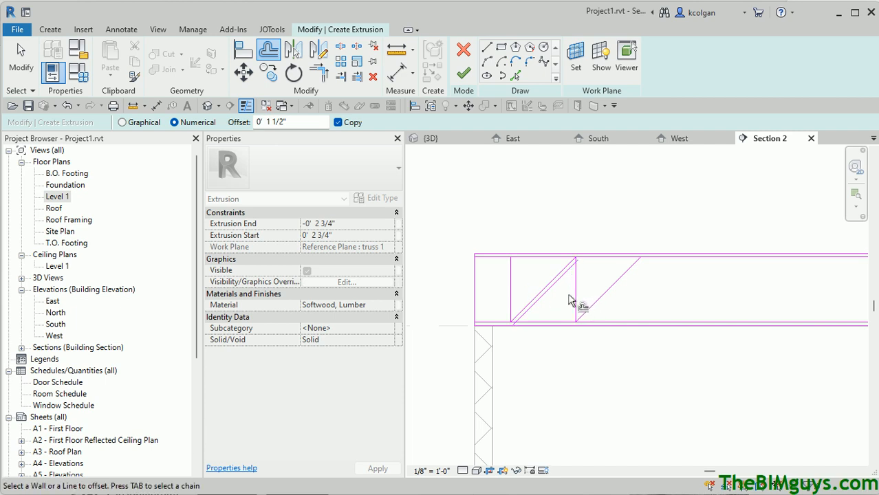
pyautogui.scroll(5, 579, 294)
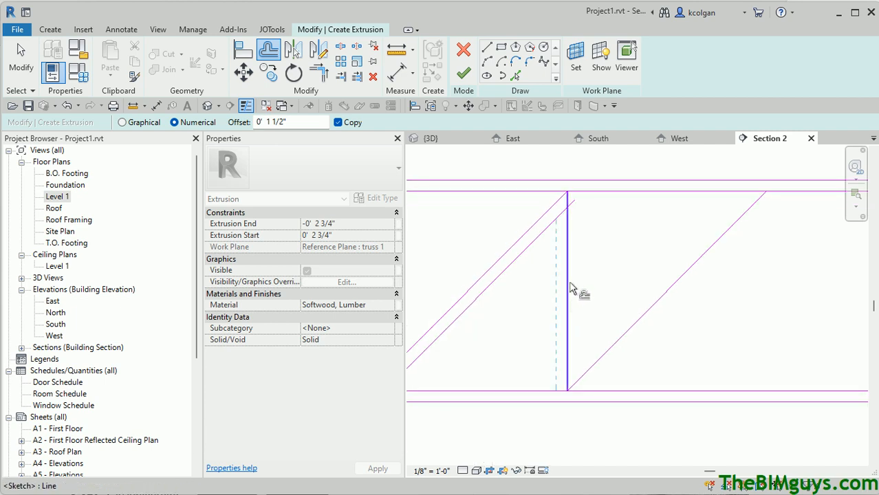
pyautogui.press('Tab')
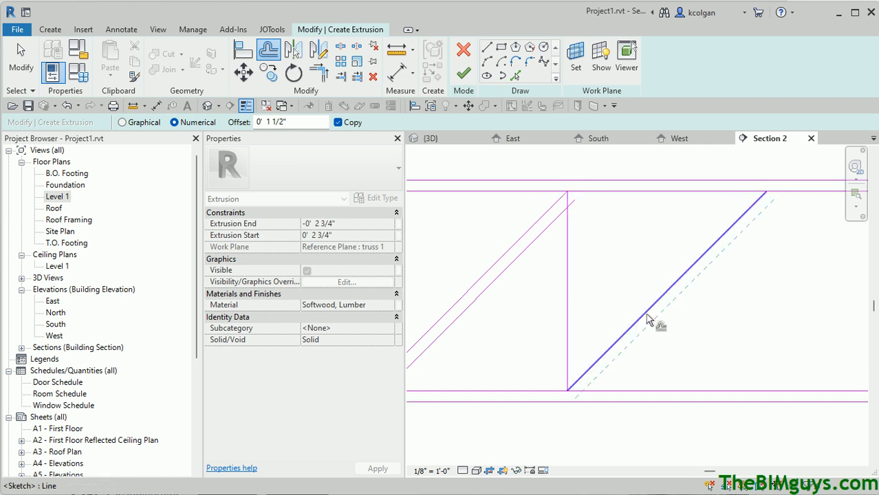
pyautogui.click(572, 325)
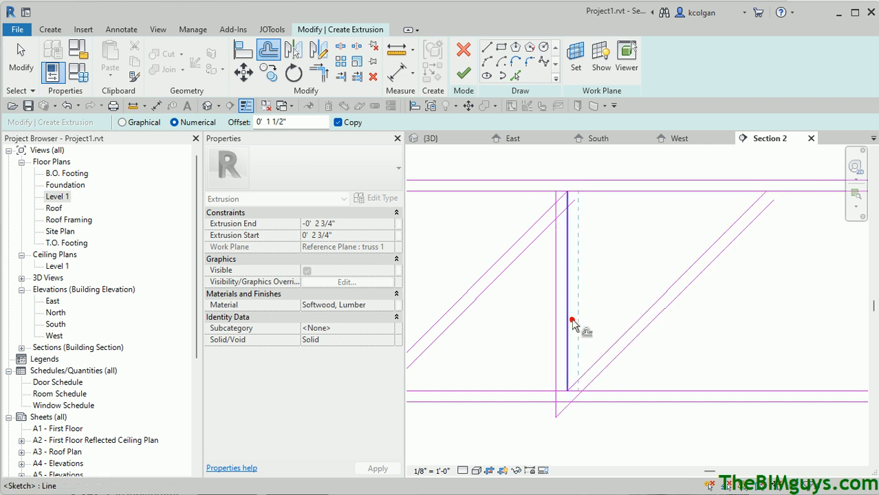
pyautogui.press('Escape')
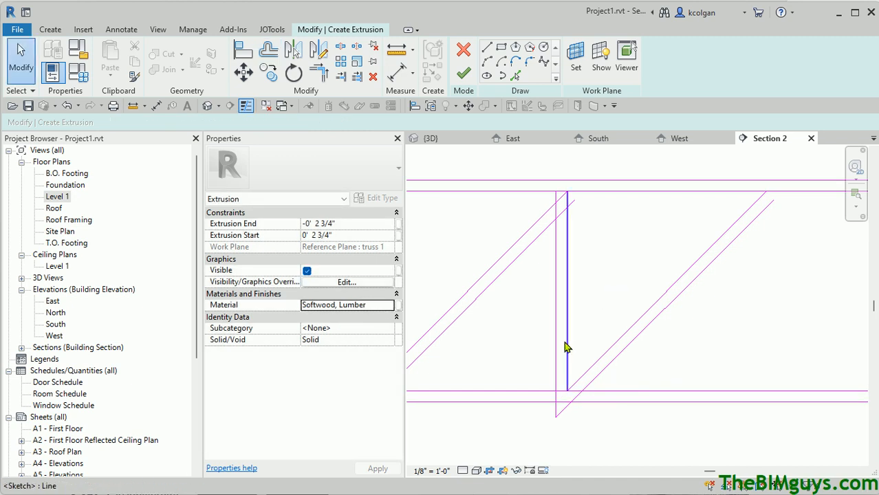
# Nudge the pair of vertical web lines slightly to the right
pyautogui.moveTo(581, 320); pyautogui.dragTo(551, 338)
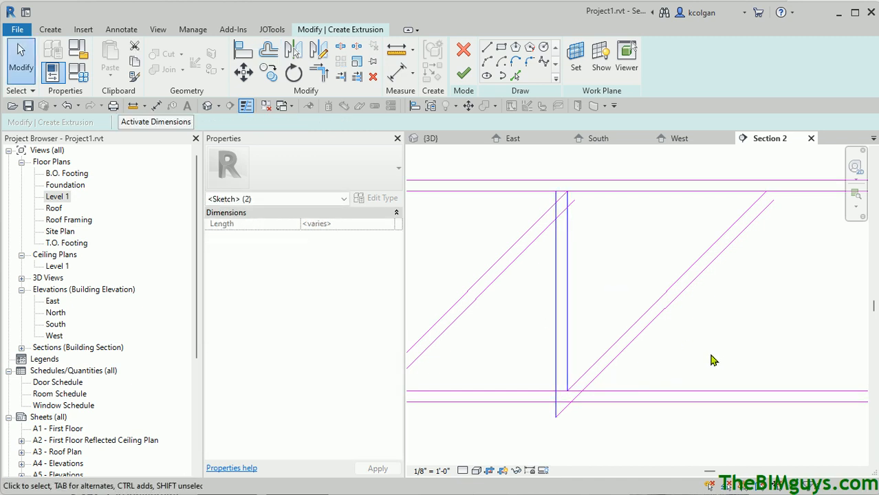
pyautogui.press('Right')
pyautogui.press('Right')
pyautogui.press('Right')
pyautogui.press('Right')
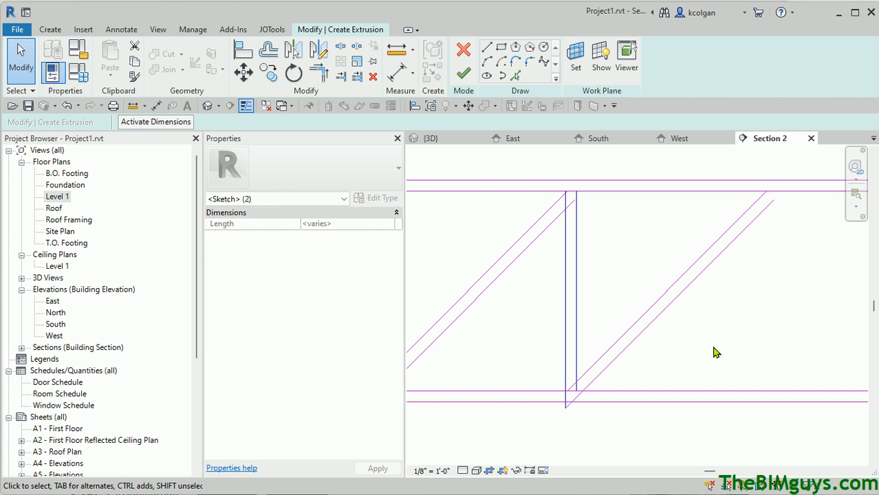
pyautogui.click(714, 348)
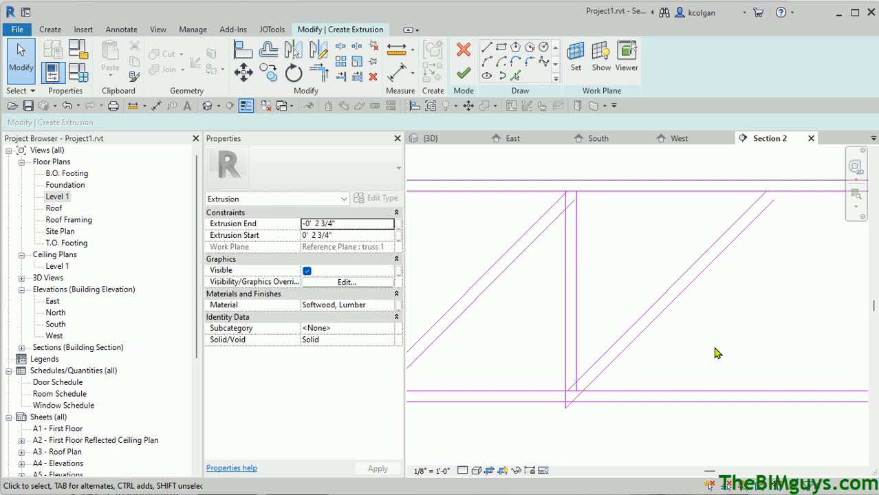
# Extend the inner diagonal's endpoint up to the top chord
pyautogui.moveTo(521, 335); pyautogui.dragTo(522, 341, button='middle')
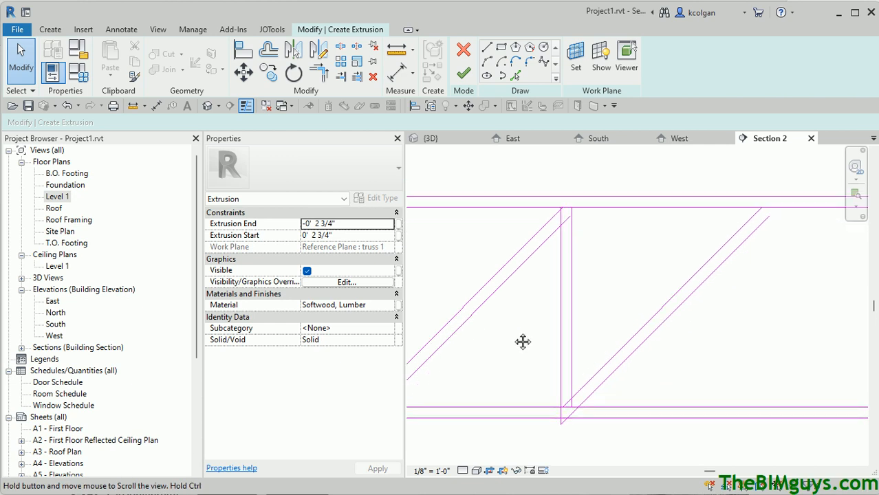
pyautogui.moveTo(765, 227); pyautogui.dragTo(777, 207)
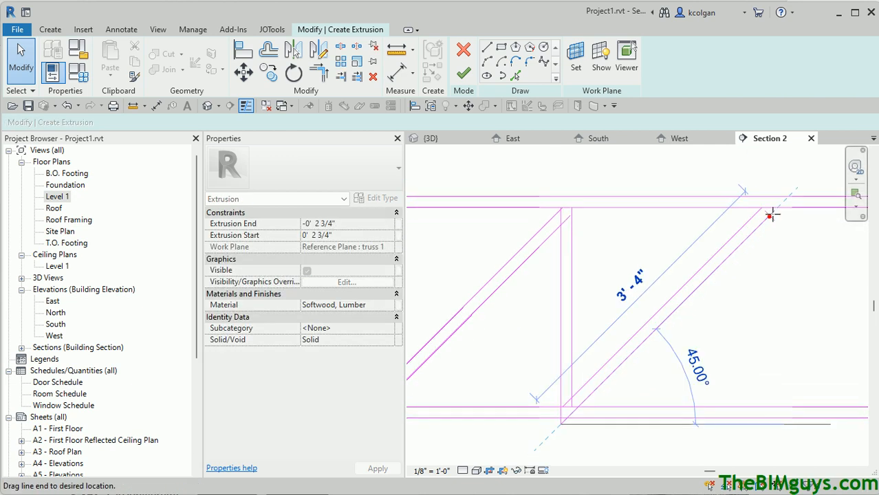
pyautogui.click(501, 190)
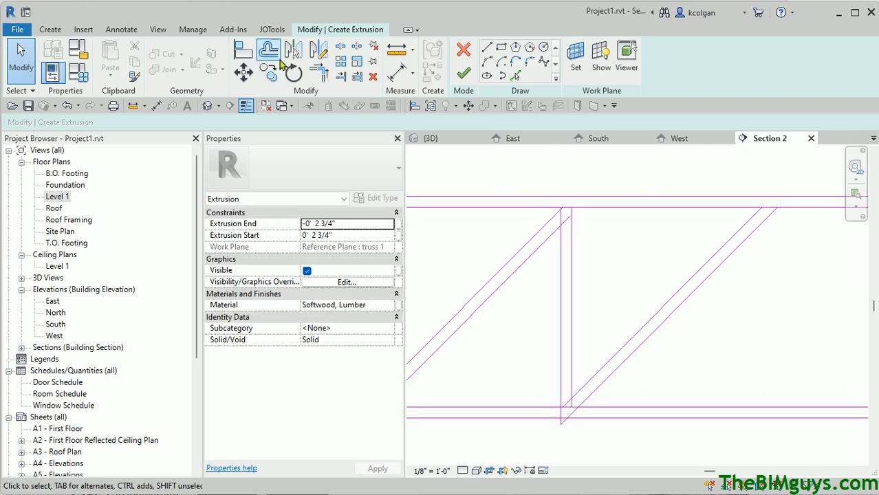
# Split the chord lines at each junction where the web members meet them
pyautogui.click(340, 46)
pyautogui.scroll(2, 591, 198)
pyautogui.scroll(1, 543, 199)
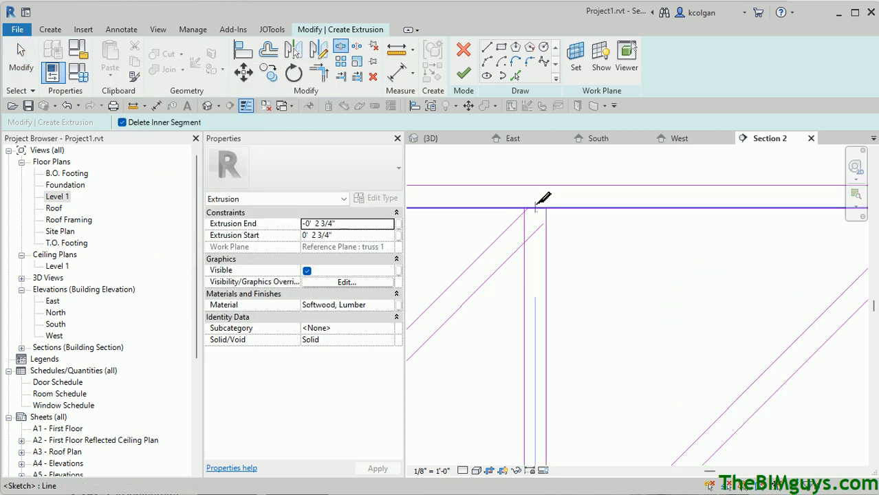
pyautogui.click(535, 207)
pyautogui.moveTo(691, 246); pyautogui.dragTo(488, 342, button='middle')
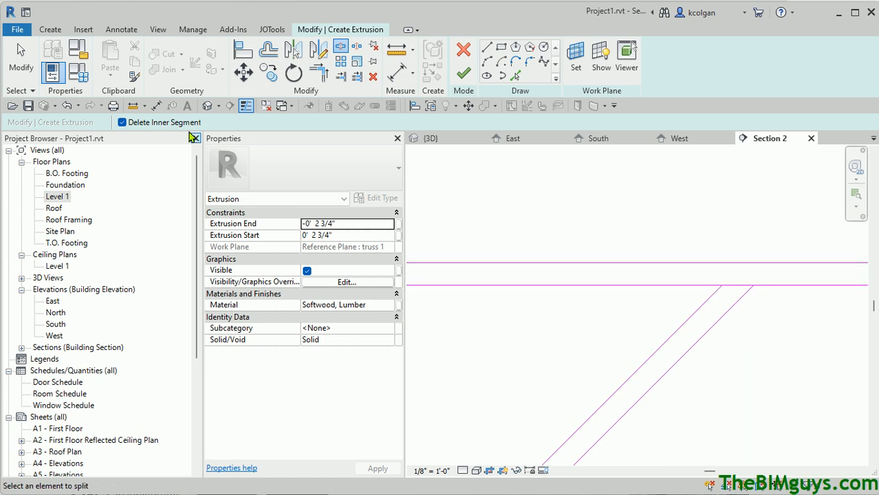
pyautogui.click(732, 284)
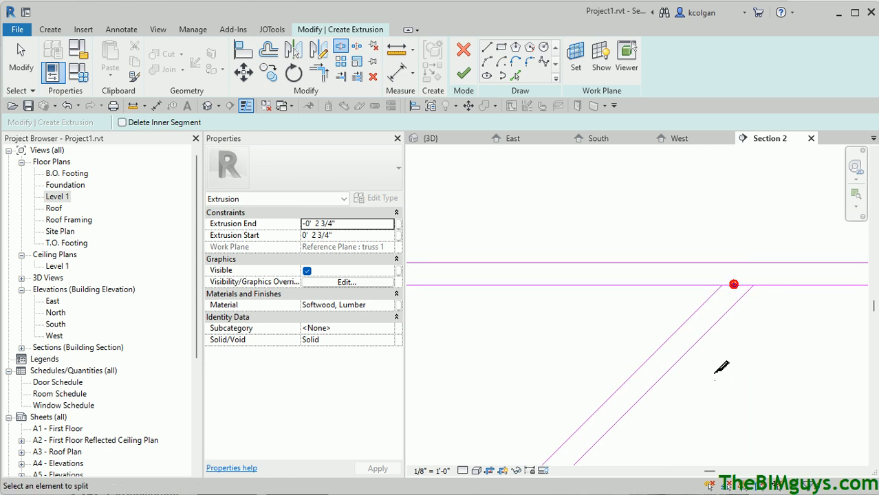
pyautogui.moveTo(722, 367)
pyautogui.mouseDown(button='middle')
pyautogui.moveTo(663, 350)
pyautogui.moveTo(657, 303)
pyautogui.mouseUp(button='middle')
pyautogui.scroll(5, 657, 303)
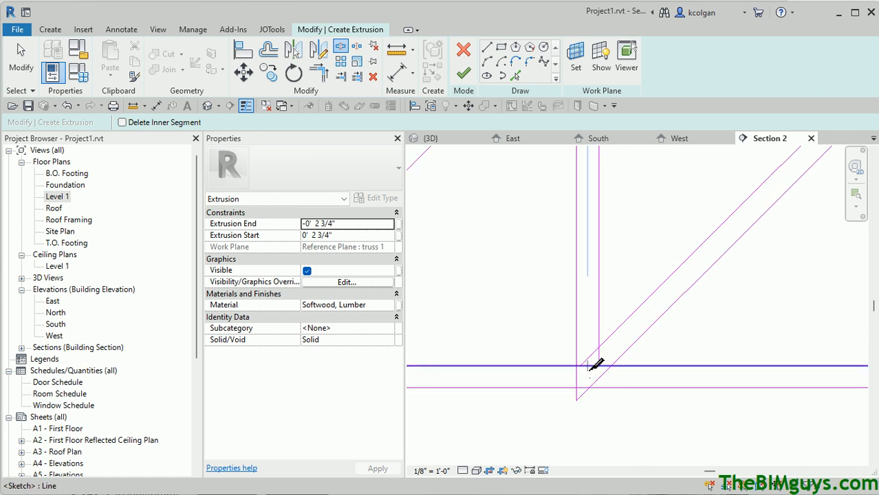
pyautogui.click(590, 363)
pyautogui.moveTo(534, 295); pyautogui.dragTo(810, 273, button='middle')
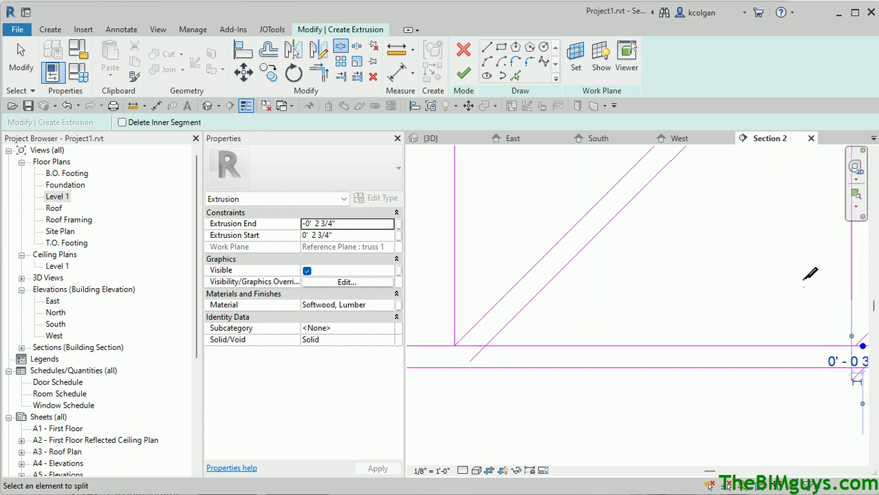
pyautogui.click(474, 345)
pyautogui.scroll(-3, 621, 299)
pyautogui.moveTo(653, 338); pyautogui.dragTo(589, 365, button='middle')
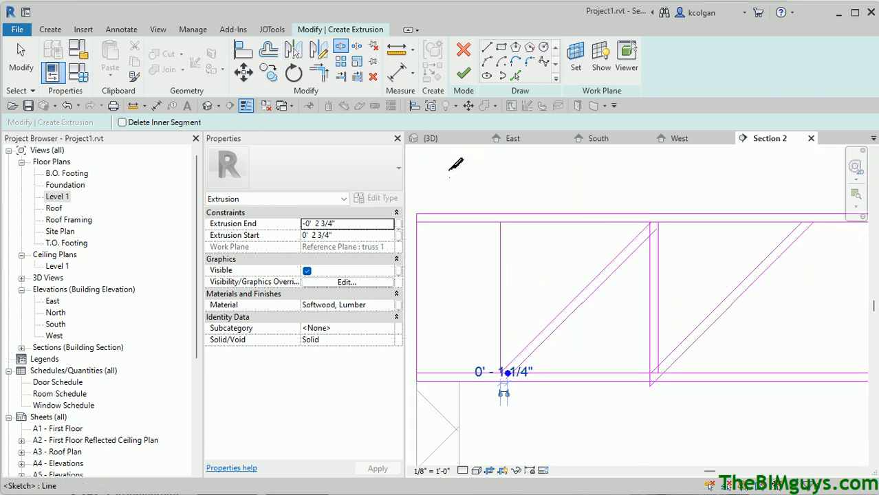
# Trim the top chord and vertical to corners with the diagonals using Trim/Extend to Corner
pyautogui.click(320, 72)
pyautogui.click(627, 223)
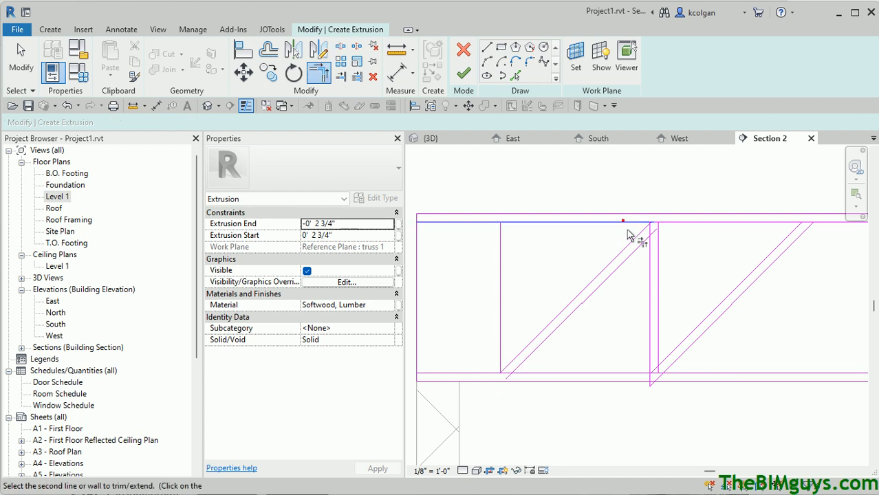
pyautogui.click(632, 239)
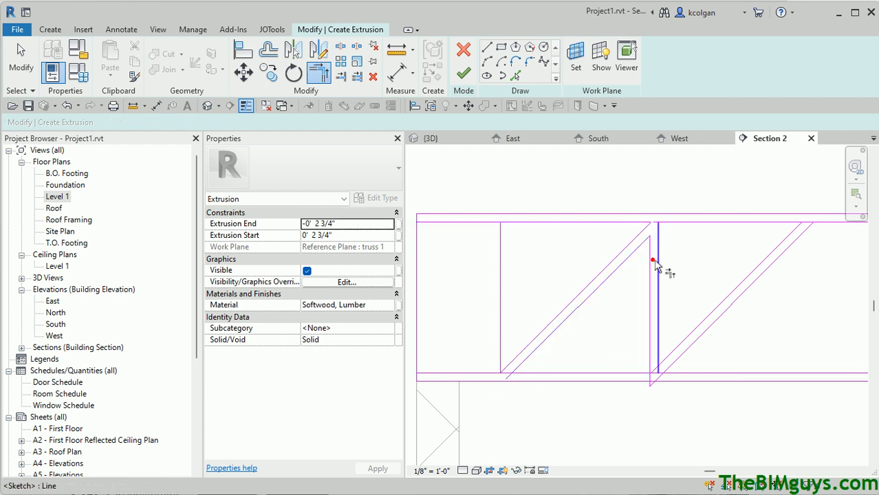
pyautogui.click(659, 249)
pyautogui.click(681, 223)
pyautogui.click(658, 304)
pyautogui.click(679, 342)
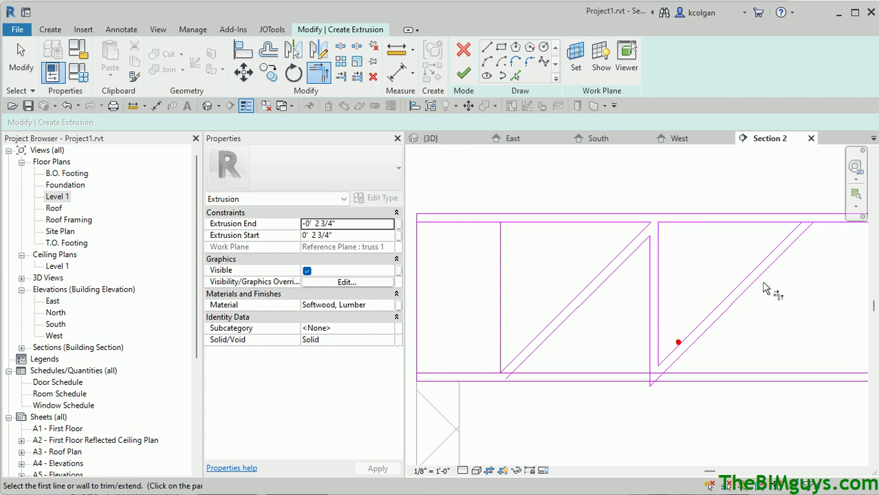
pyautogui.click(789, 227)
pyautogui.click(819, 222)
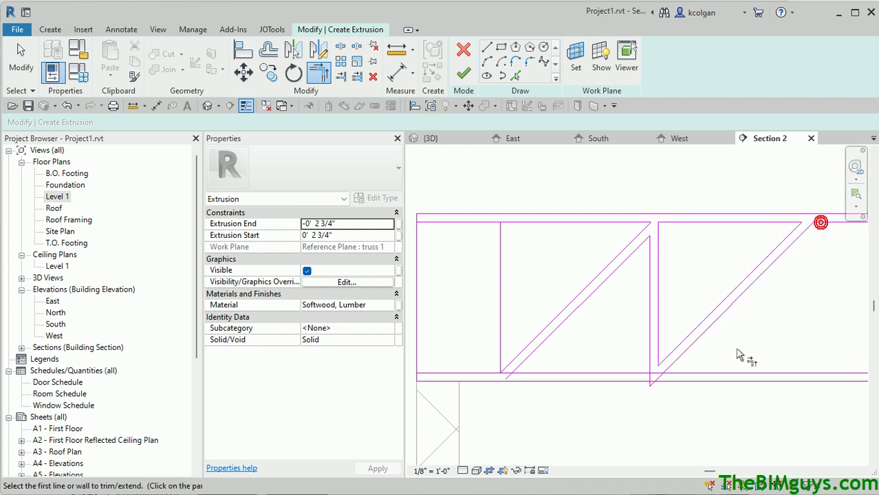
# Trim the vertical and both diagonals against the bottom chord and join the left diagonal to its vertical
pyautogui.click(647, 371)
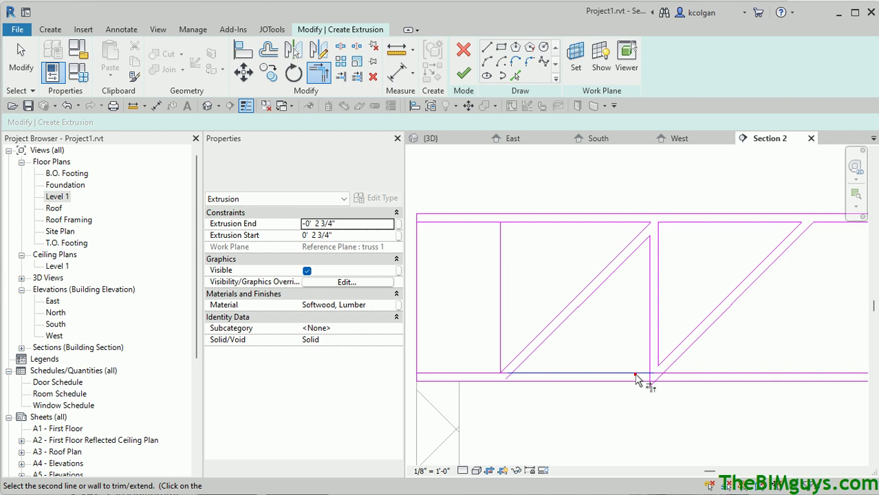
pyautogui.click(676, 361)
pyautogui.click(695, 373)
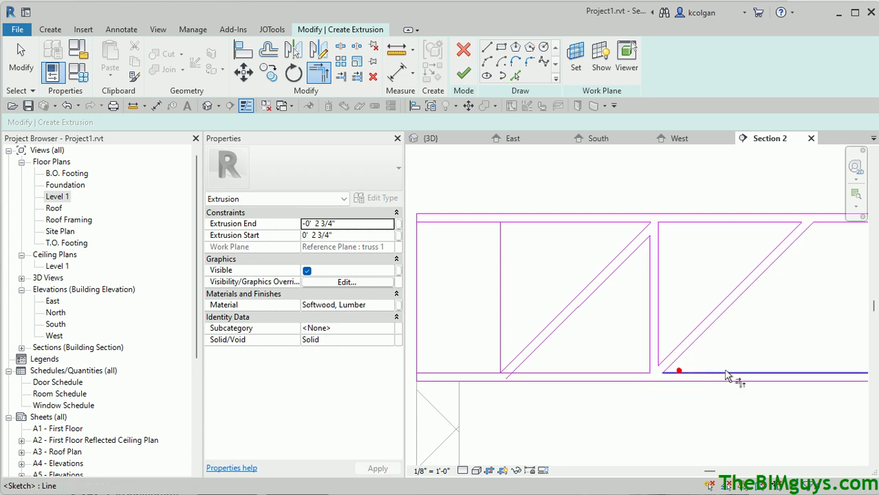
pyautogui.click(534, 358)
pyautogui.click(531, 375)
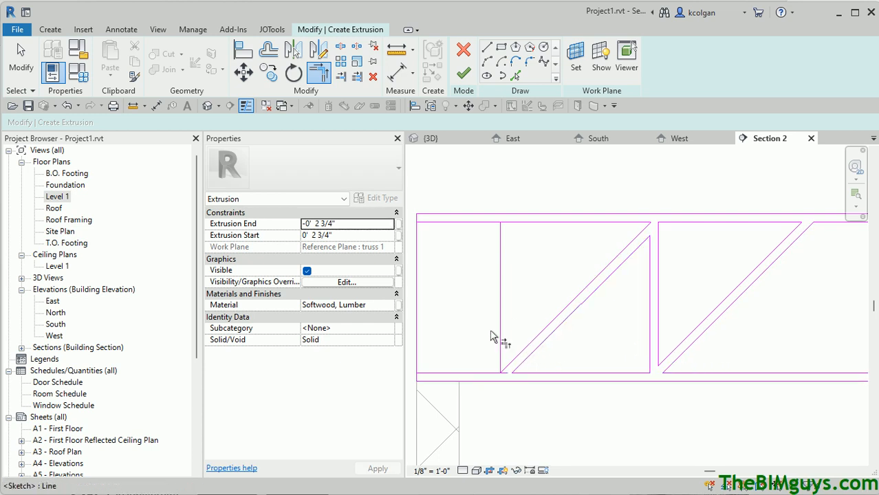
pyautogui.click(516, 221)
pyautogui.click(501, 239)
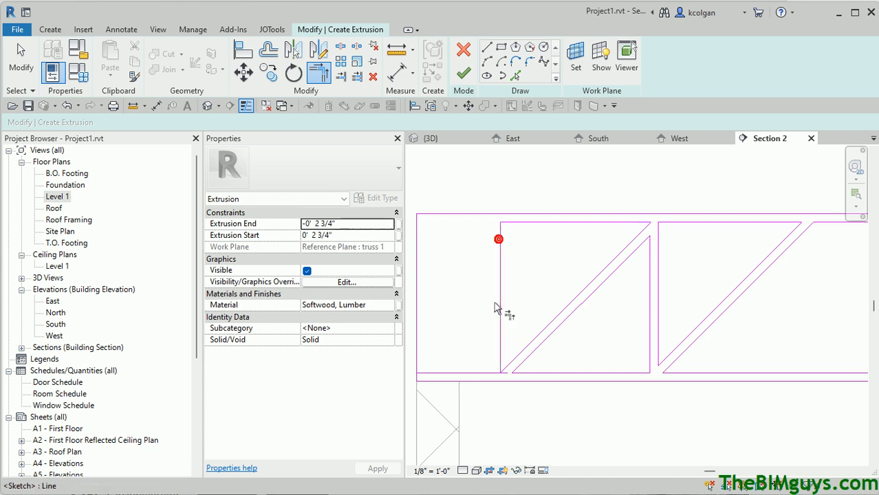
pyautogui.click(499, 349)
pyautogui.click(520, 356)
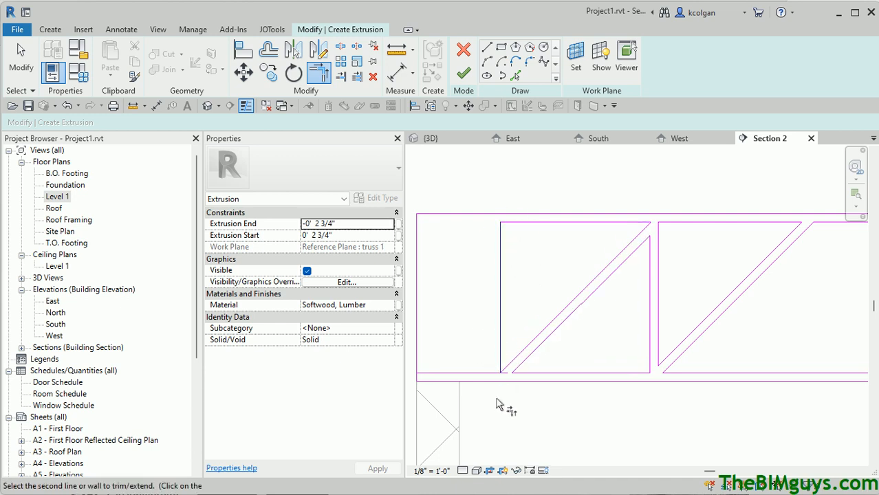
pyautogui.press('Escape')
pyautogui.press('Escape')
# Nudge the diagonal and right vertical web lines slightly up-left with the arrow key
pyautogui.click(472, 375)
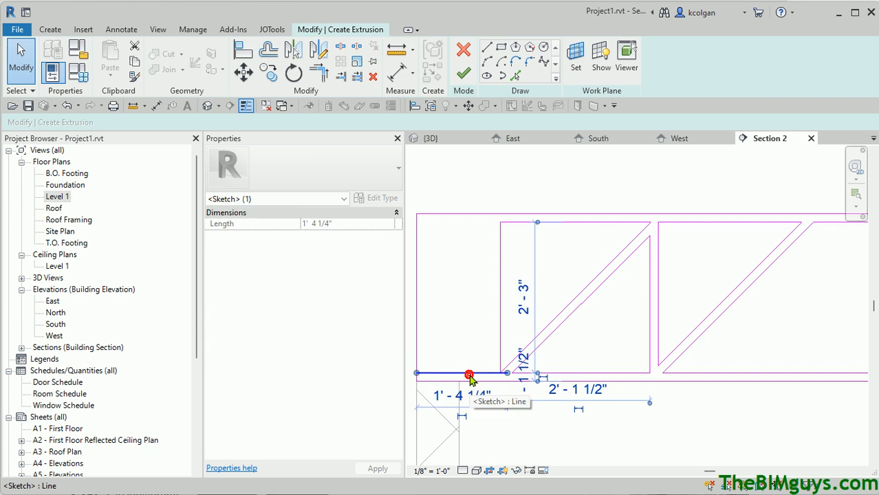
pyautogui.press('Escape')
pyautogui.scroll(2, 512, 378)
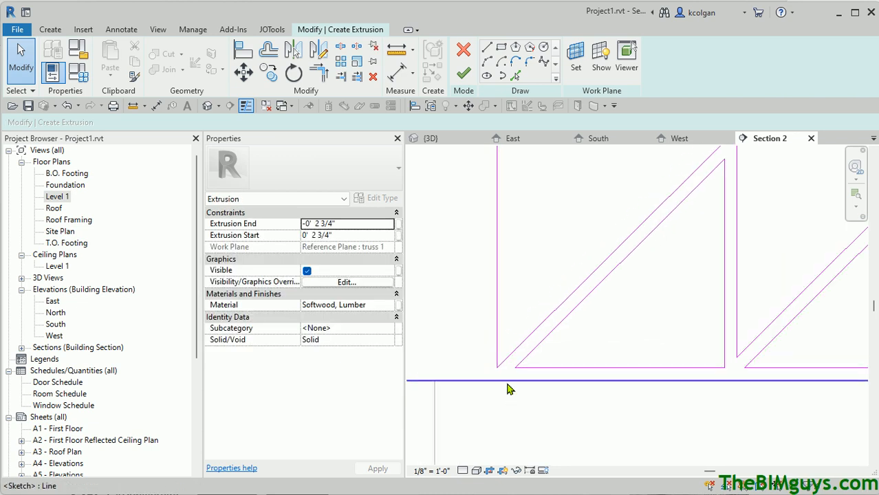
pyautogui.scroll(-3, 508, 387)
pyautogui.moveTo(509, 385); pyautogui.dragTo(576, 390, button='middle')
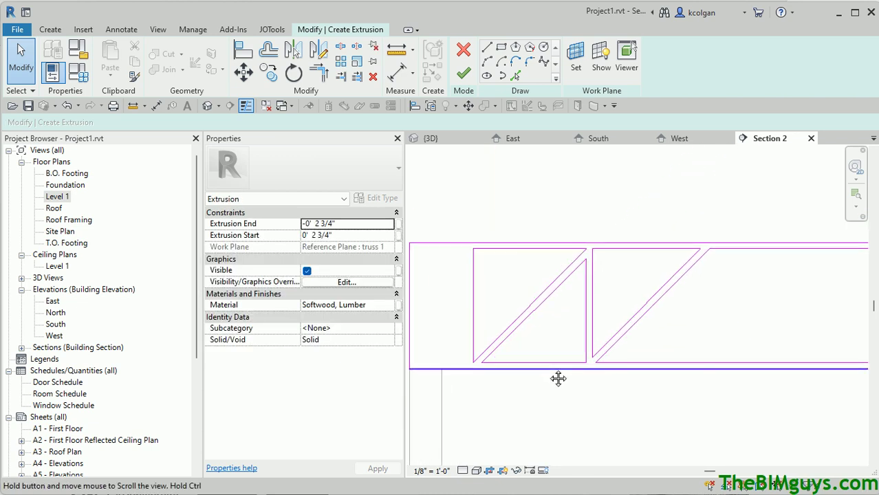
pyautogui.click(582, 328)
pyautogui.keyDown('ctrl'); pyautogui.click(613, 354); pyautogui.keyUp('ctrl')
pyautogui.press('Left')
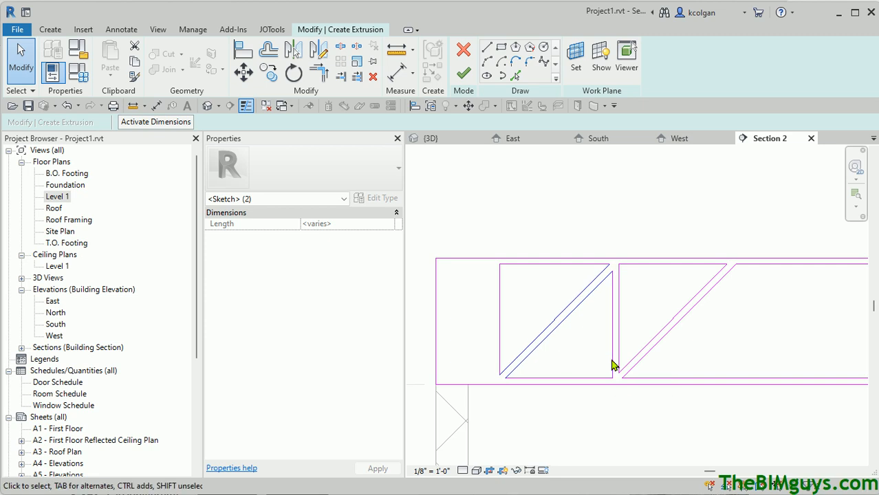
pyautogui.click(766, 354)
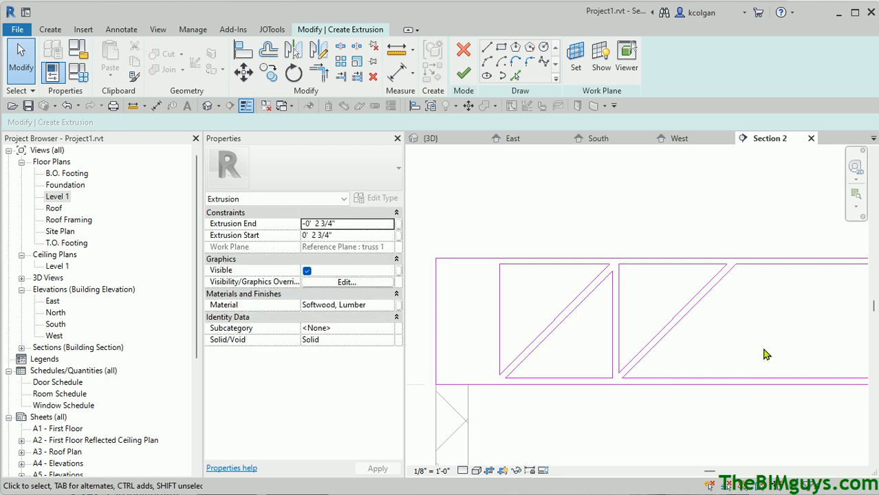
pyautogui.scroll(-2, 765, 355)
pyautogui.moveTo(769, 359); pyautogui.dragTo(580, 357, button='middle')
pyautogui.scroll(-1, 580, 358)
pyautogui.moveTo(839, 358); pyautogui.dragTo(712, 355, button='middle')
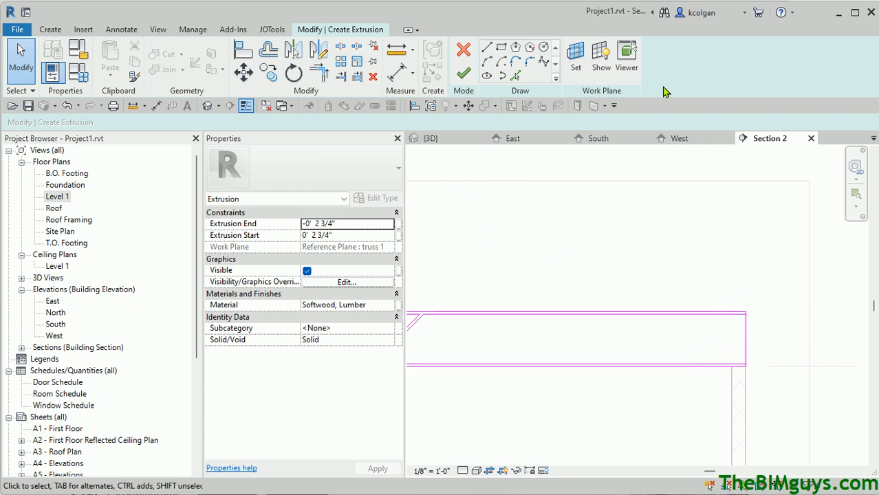
# Draw a vertical end member from the bottom chord at the truss's right end
pyautogui.click(486, 47)
pyautogui.click(725, 365)
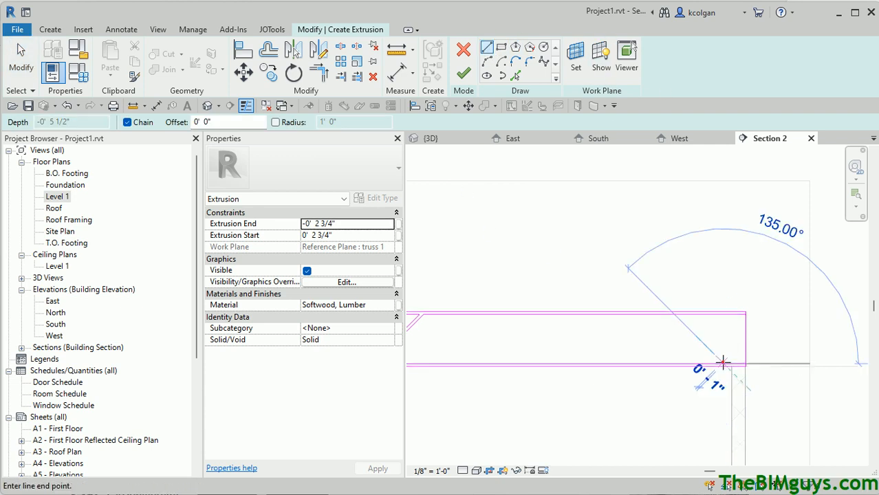
pyautogui.click(725, 317)
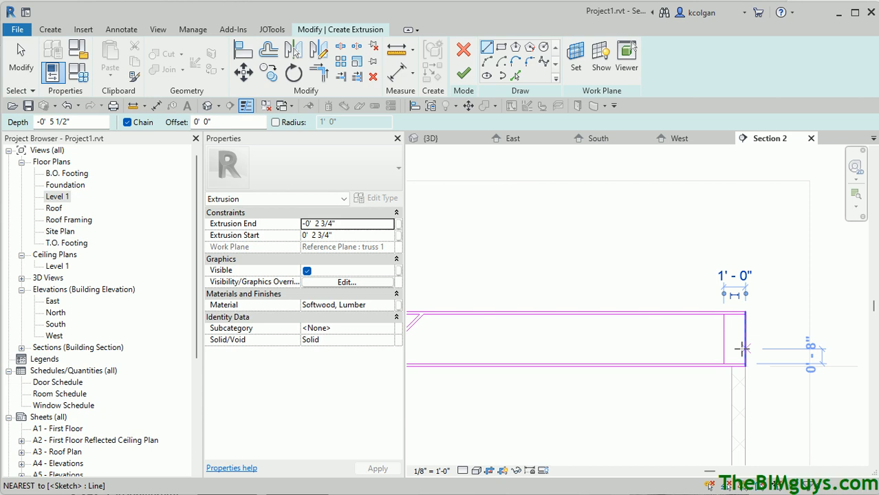
pyautogui.press('Escape')
pyautogui.press('Escape')
# Join the vertical end member and the top chord at a corner with TR
pyautogui.press('t')
pyautogui.press('r')
pyautogui.click(709, 318)
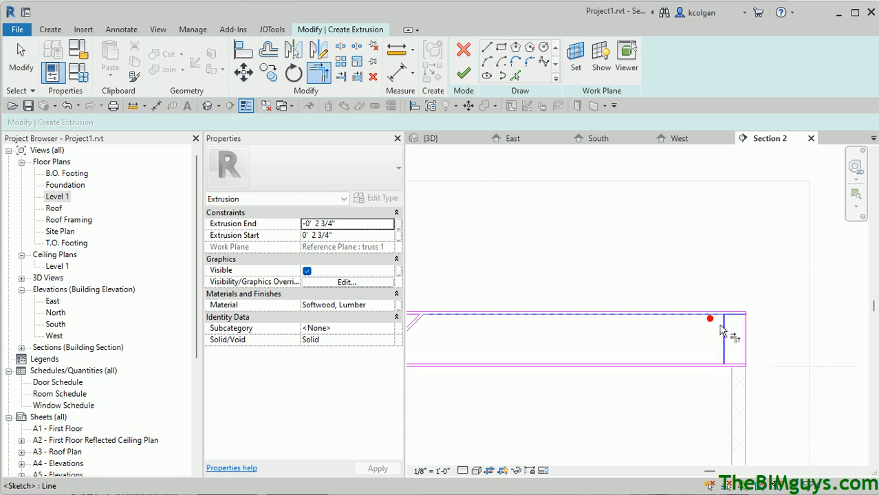
pyautogui.click(724, 363)
pyautogui.scroll(-2, 686, 404)
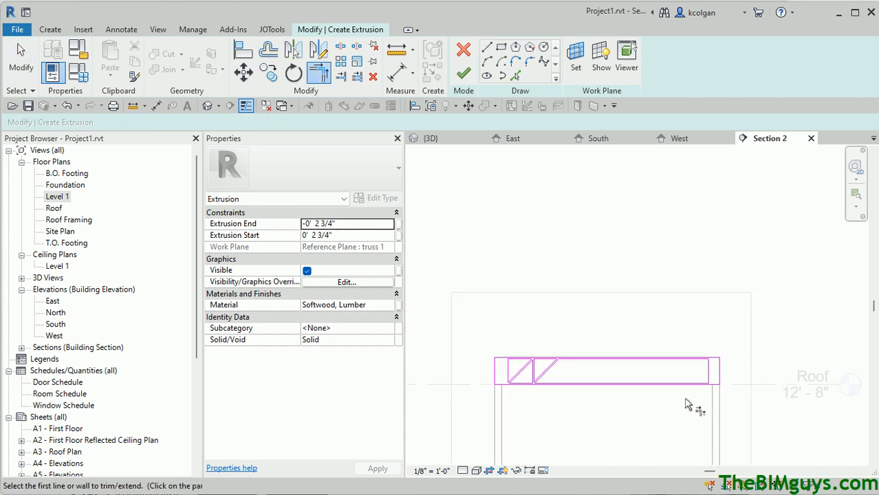
pyautogui.moveTo(686, 405); pyautogui.dragTo(701, 376, button='middle')
pyautogui.scroll(2, 568, 385)
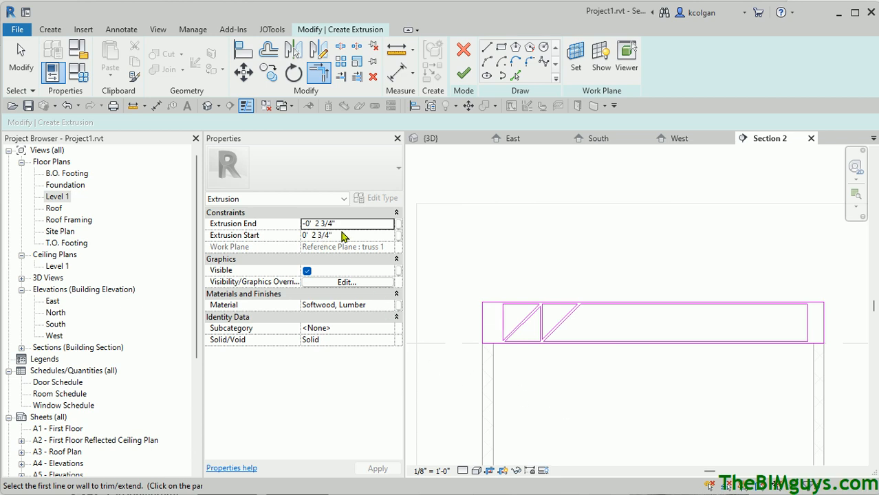
# Finish the extrusion sketch (undoing and re-finishing once), then finish the in-place truss model
pyautogui.click(469, 78)
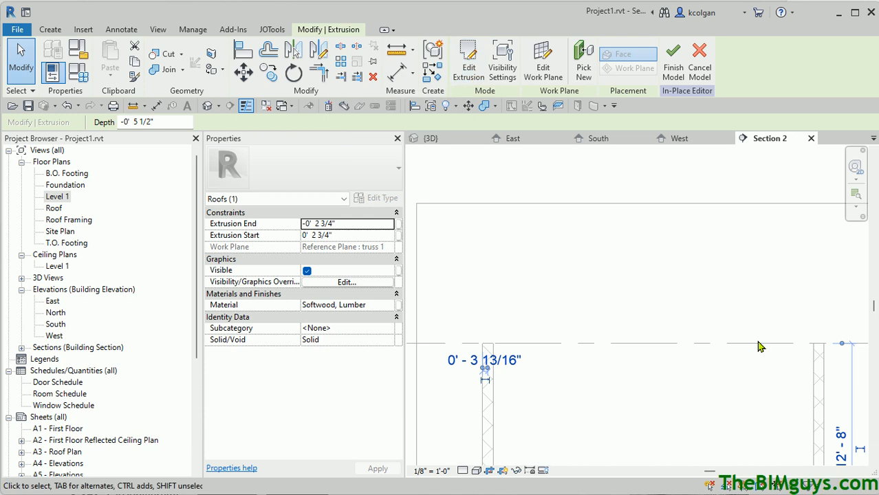
pyautogui.click(694, 336)
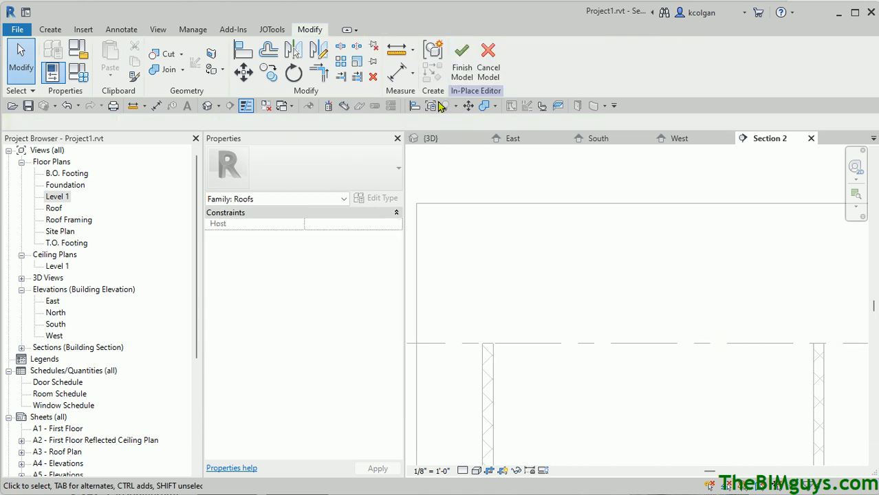
pyautogui.click(69, 107)
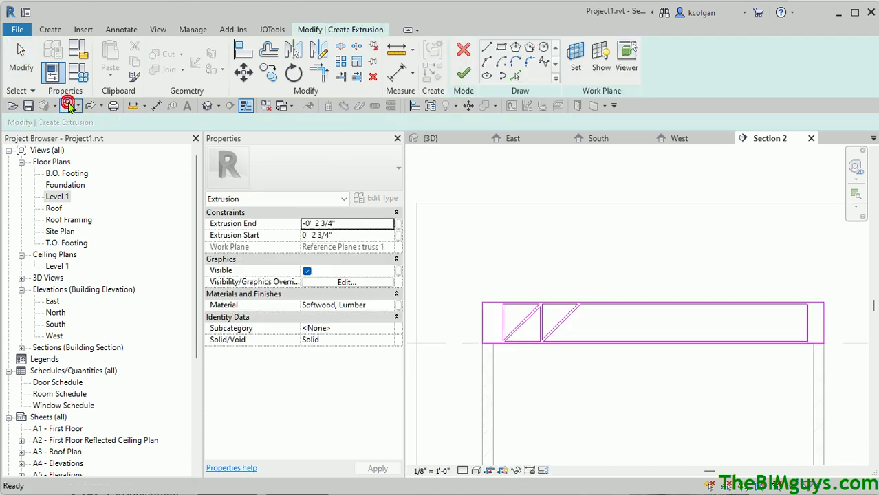
pyautogui.click(465, 74)
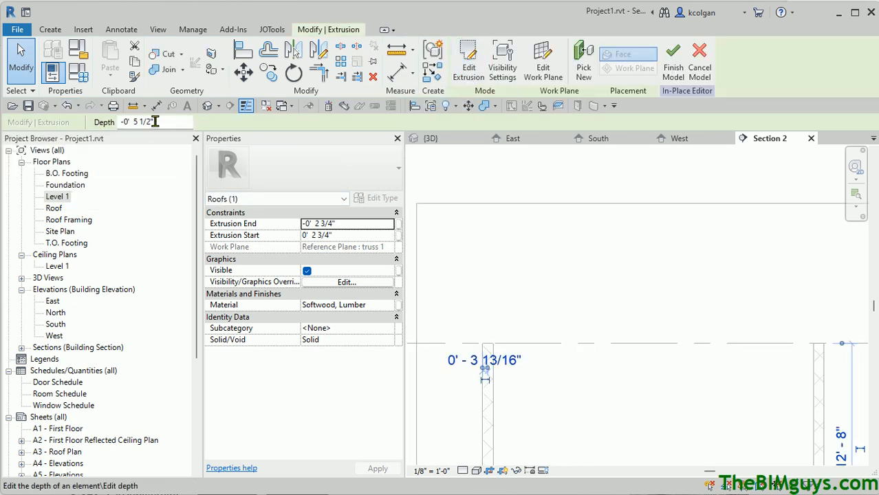
pyautogui.click(673, 60)
# Show the default 3D view and frame the finished truss
pyautogui.click(210, 107)
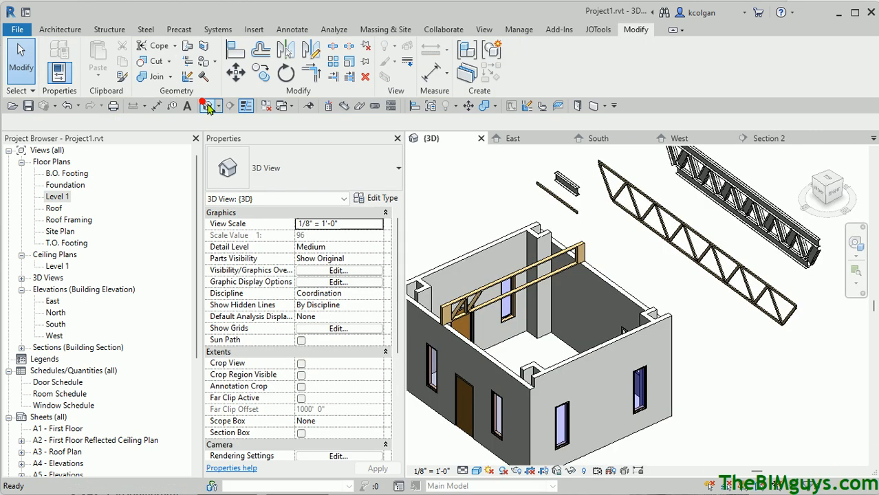
pyautogui.scroll(10, 461, 326)
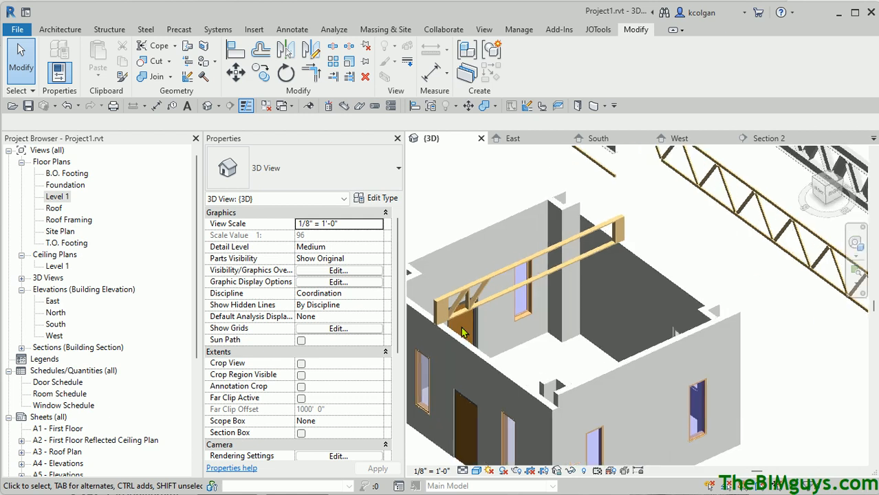
pyautogui.moveTo(461, 327)
pyautogui.mouseDown(button='middle')
pyautogui.moveTo(542, 327)
pyautogui.moveTo(569, 354)
pyautogui.mouseUp(button='middle')
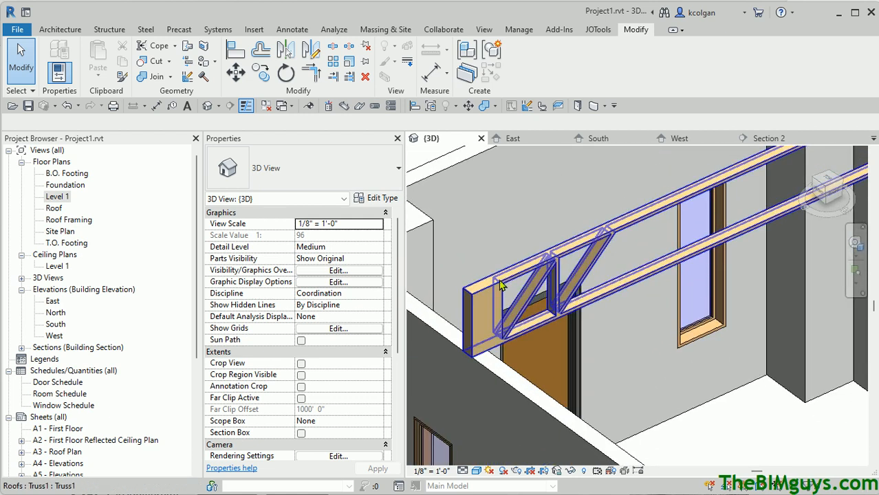
pyautogui.scroll(-5, 490, 311)
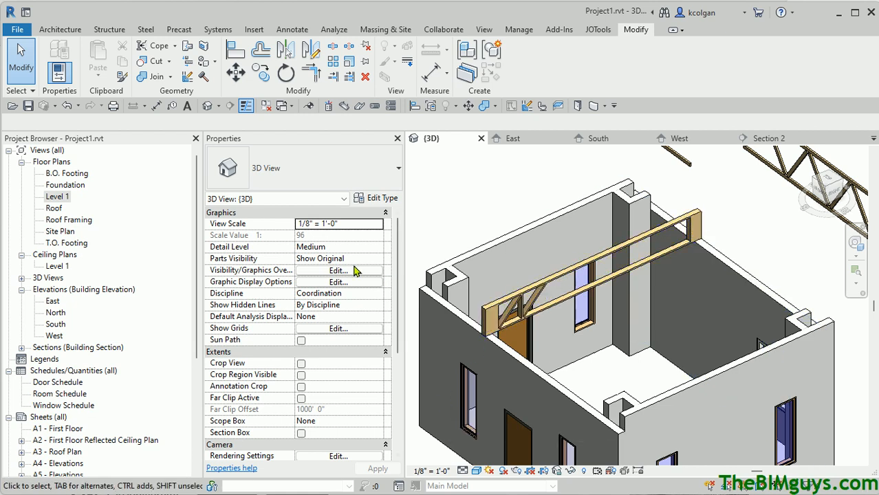
# Switch via Roof Framing to the Site Plan and select the truss 1 reference plane
pyautogui.doubleClick(69, 221)
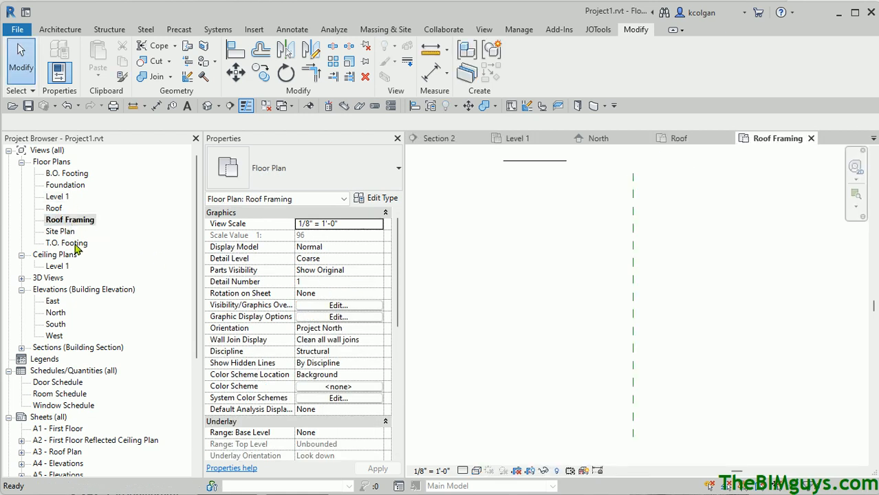
pyautogui.doubleClick(63, 234)
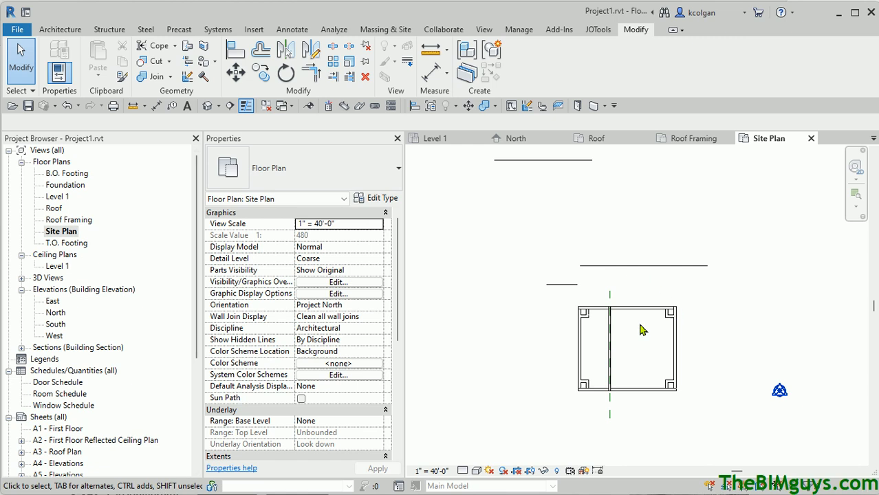
pyautogui.scroll(3, 626, 337)
pyautogui.moveTo(621, 347); pyautogui.dragTo(624, 241, button='middle')
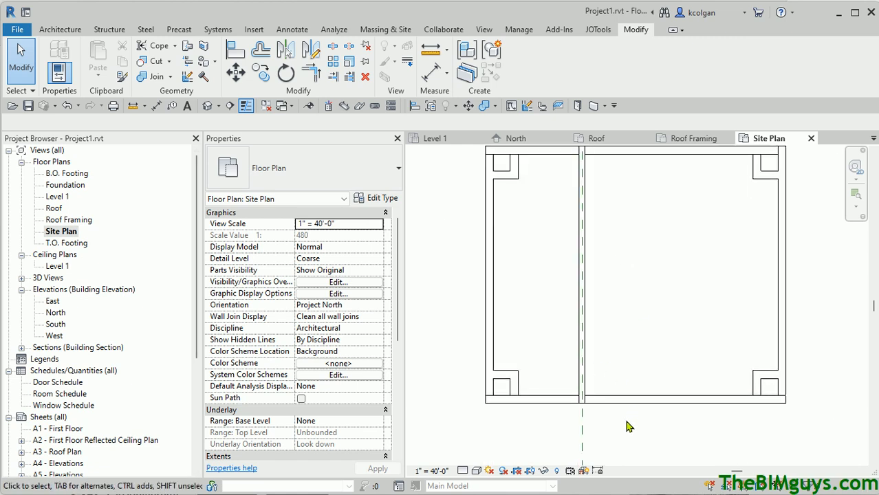
pyautogui.click(582, 447)
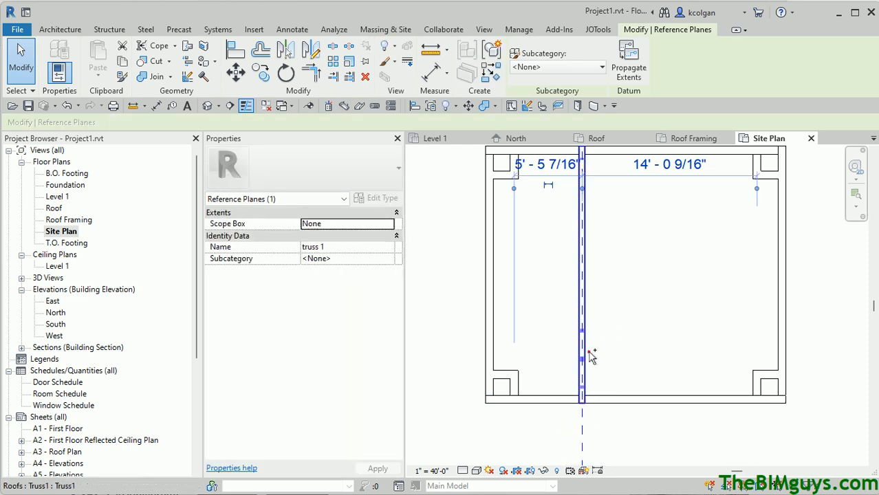
# Create a model group of the truss and reference plane, named truss 2 after the name-in-use warning
pyautogui.keyDown('ctrl'); pyautogui.click(589, 352); pyautogui.keyUp('ctrl')
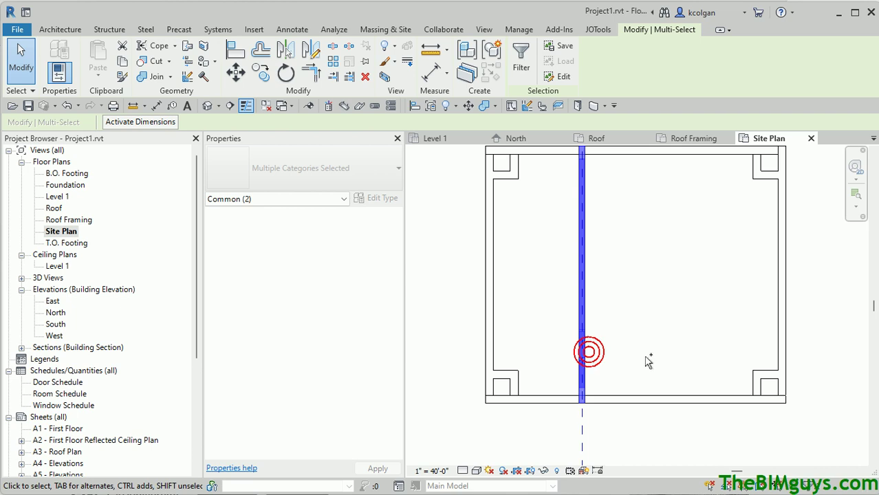
pyautogui.click(491, 50)
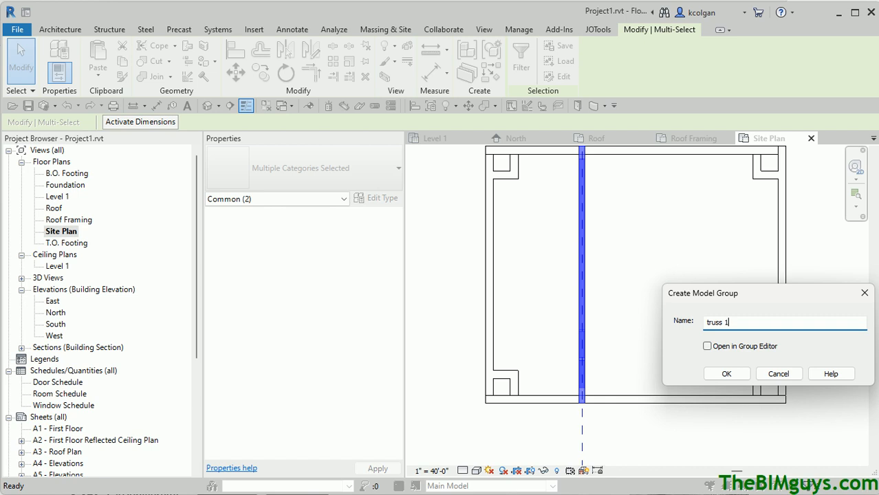
pyautogui.click(727, 375)
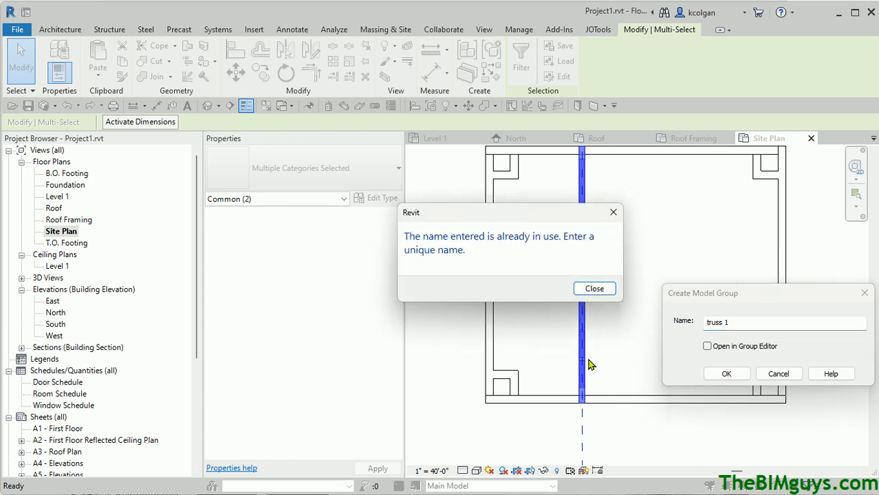
pyautogui.click(609, 290)
pyautogui.click(738, 321)
pyautogui.write('2')
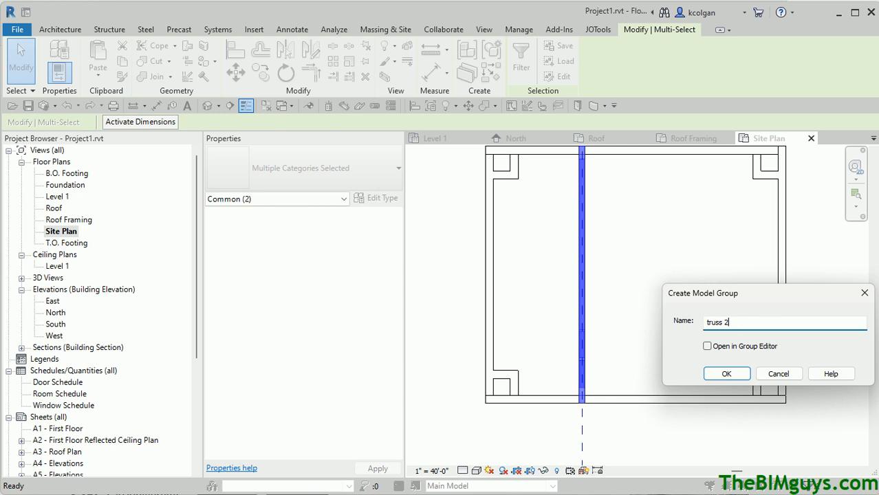
pyautogui.click(736, 377)
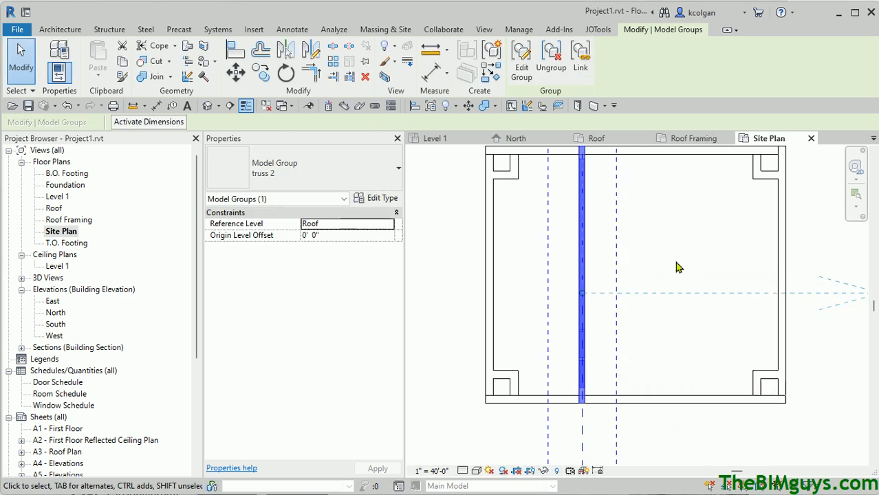
# Copy the truss group twice at 4'-0" spacing across the plan and view the four trusses in 3D
pyautogui.click(265, 77)
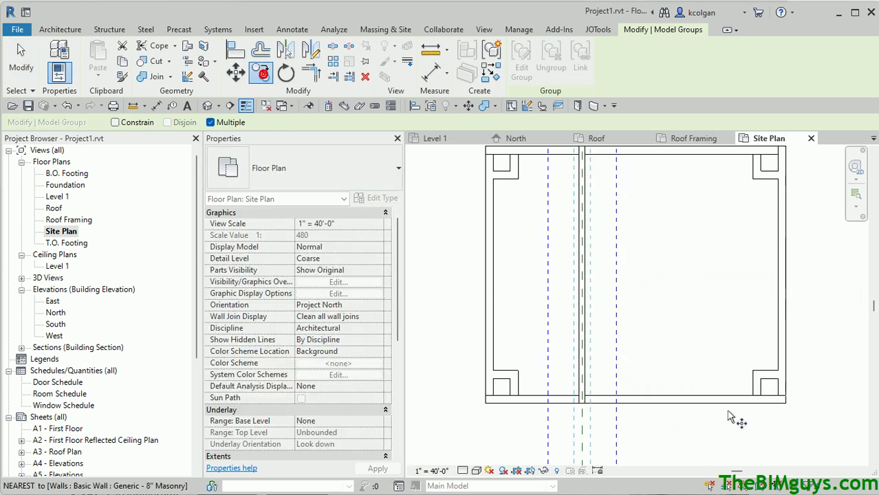
pyautogui.click(582, 449)
pyautogui.click(634, 434)
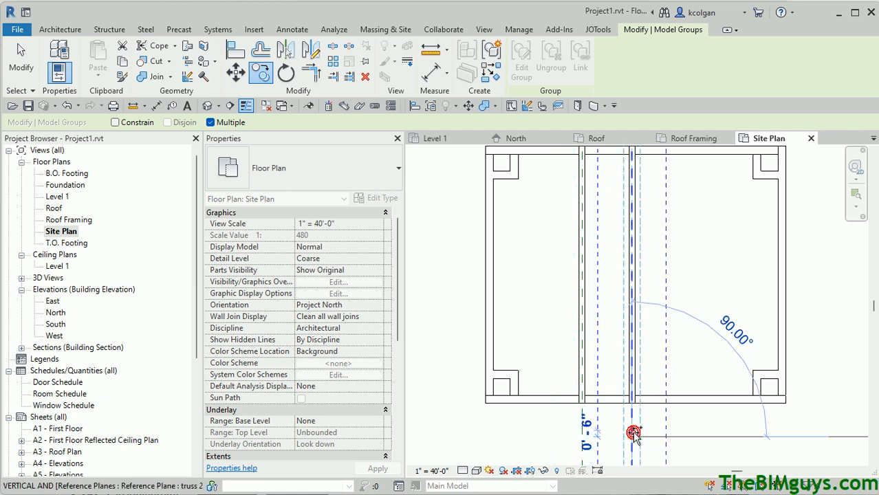
pyautogui.click(729, 435)
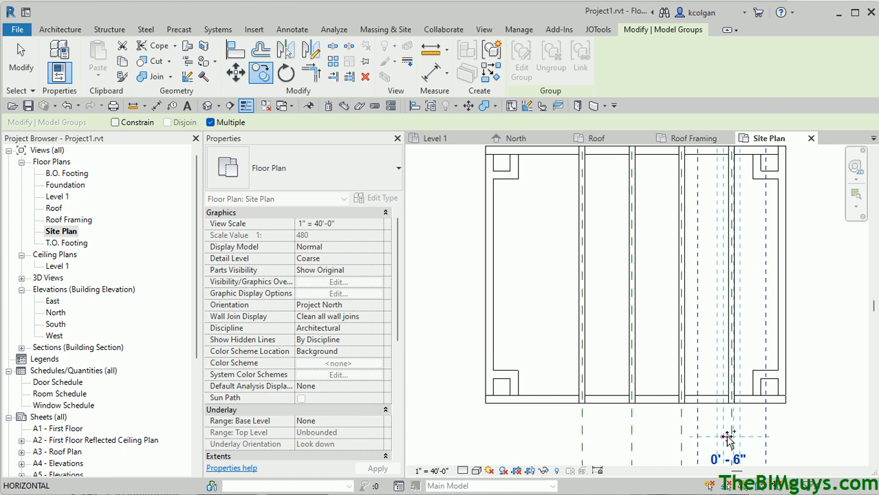
pyautogui.press('Escape')
pyautogui.press('Escape')
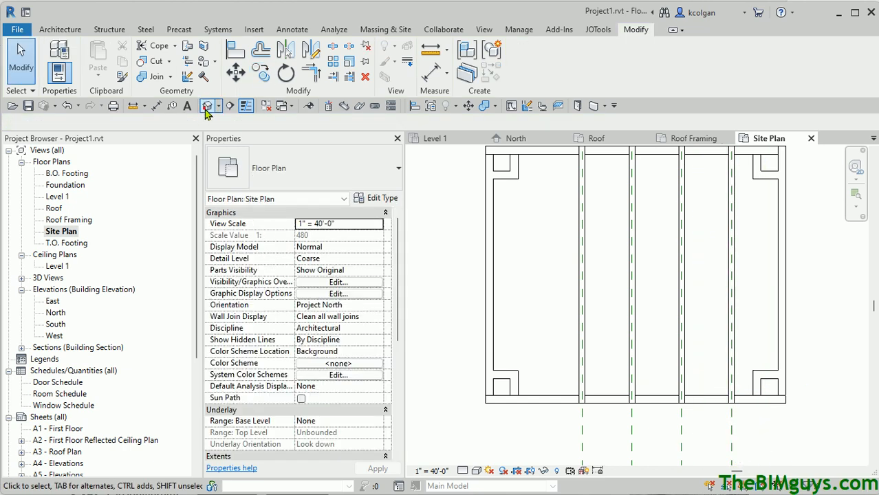
pyautogui.click(206, 106)
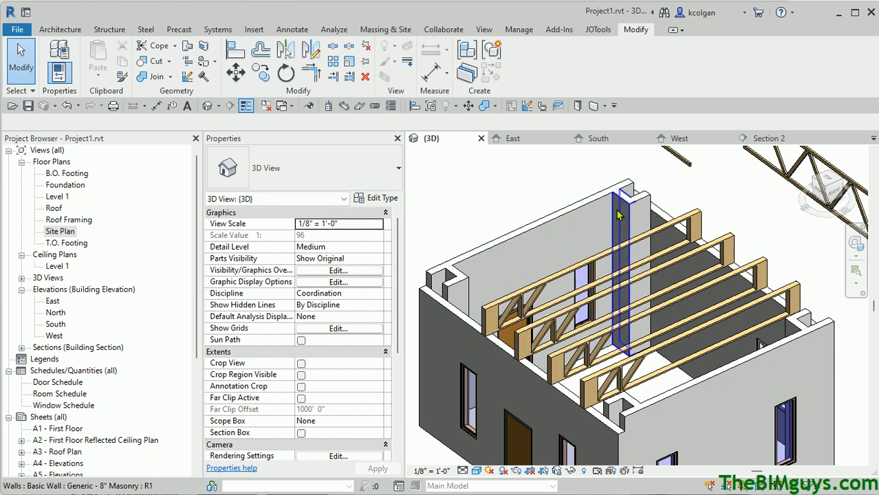
# In Section 2, select the truss 2 model group and enter group editing mode
pyautogui.click(769, 139)
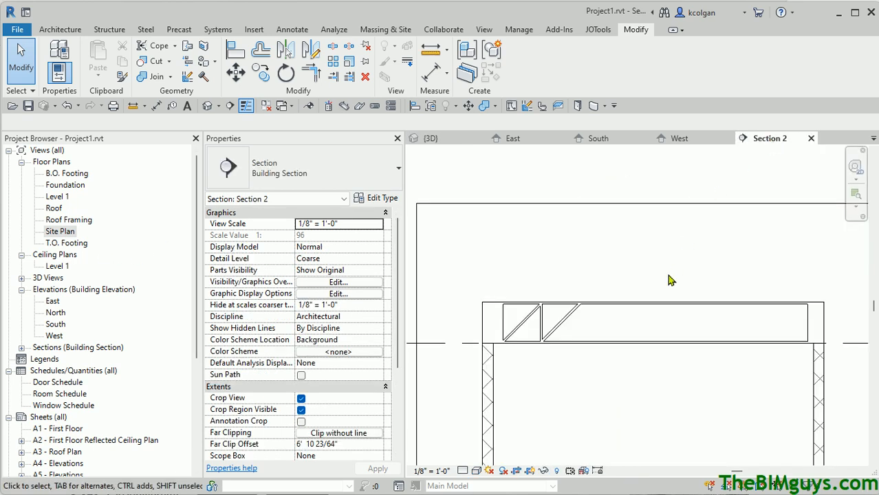
pyautogui.click(654, 300)
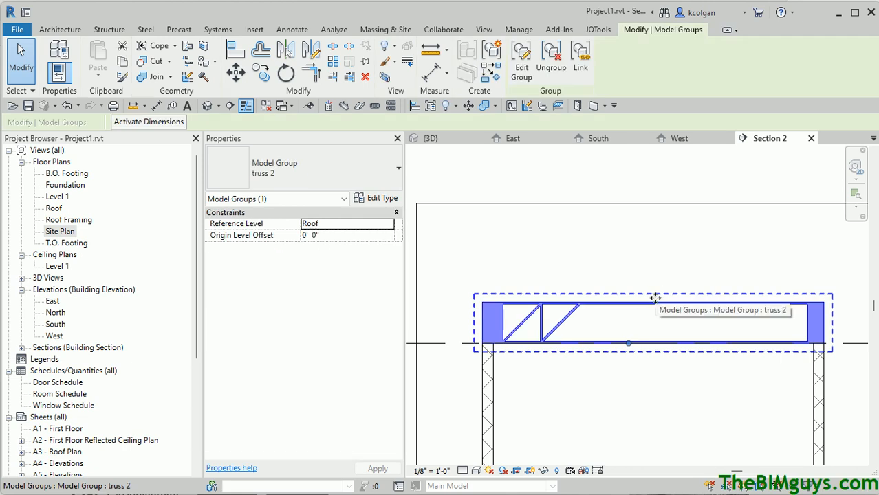
pyautogui.click(521, 66)
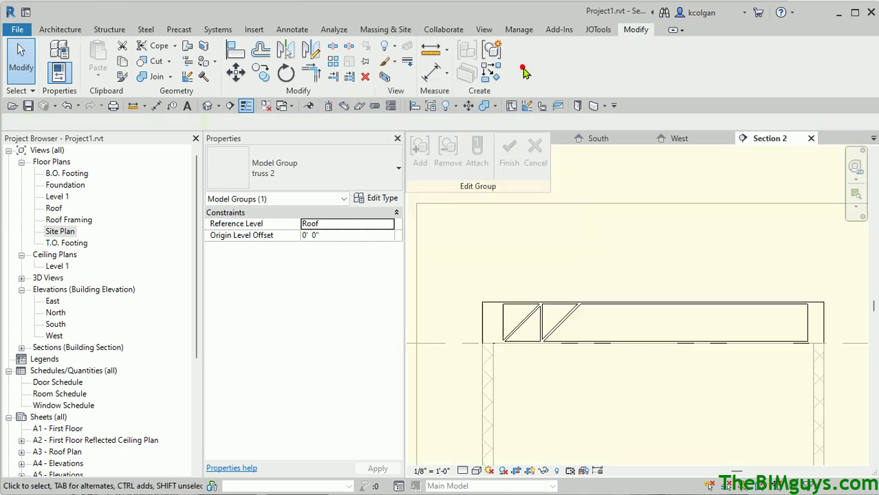
# Edit the truss element in place, enter its horizontal extrusion sketch, and undo an accidental tilt of the top line
pyautogui.click(496, 307)
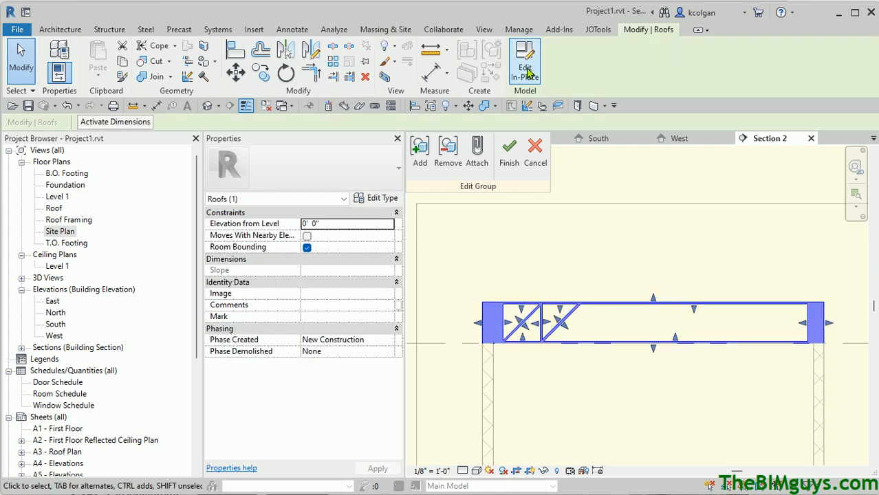
pyautogui.click(525, 68)
pyautogui.click(490, 307)
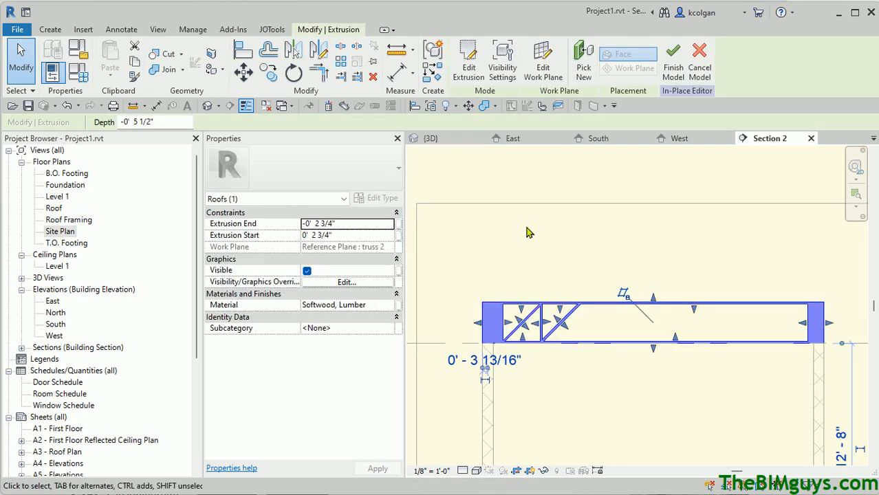
pyautogui.click(468, 67)
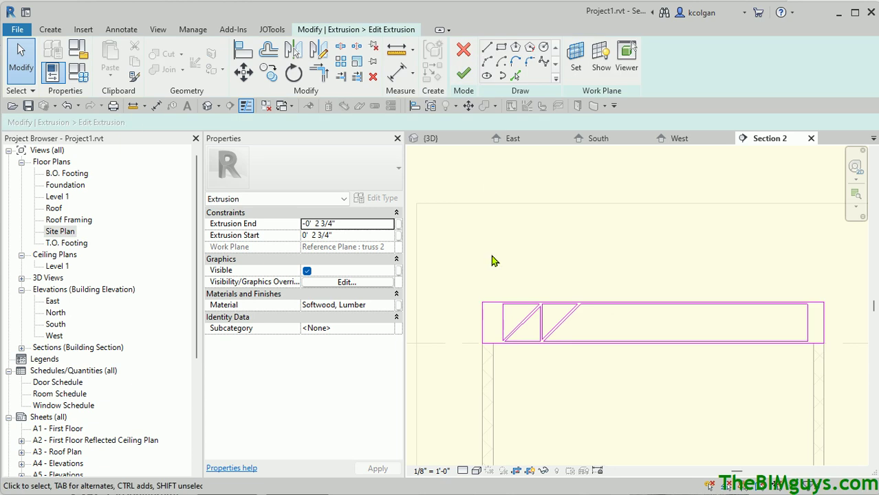
pyautogui.click(491, 304)
pyautogui.moveTo(481, 306); pyautogui.dragTo(483, 265)
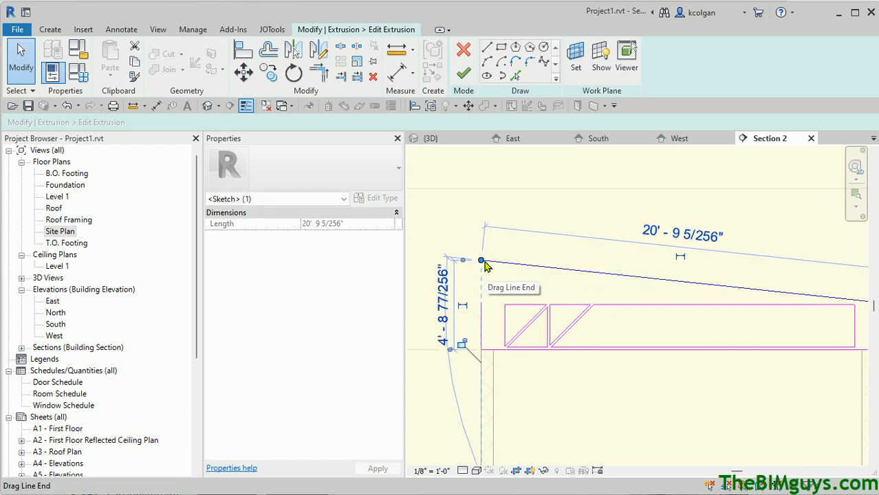
pyautogui.hotkey('ctrl', 'z')
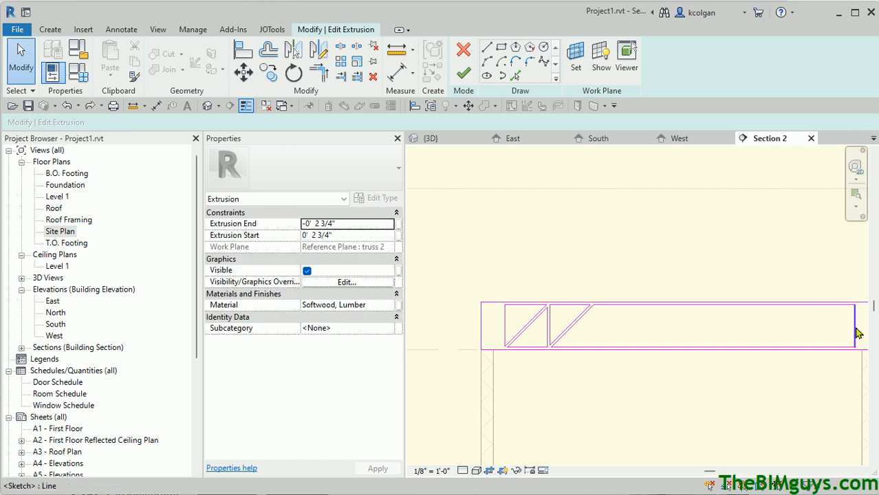
# Drag the sketch's right edge left to shorten the member, then finish the extrusion and the in-place model
pyautogui.click(854, 327)
pyautogui.moveTo(773, 335); pyautogui.dragTo(740, 335)
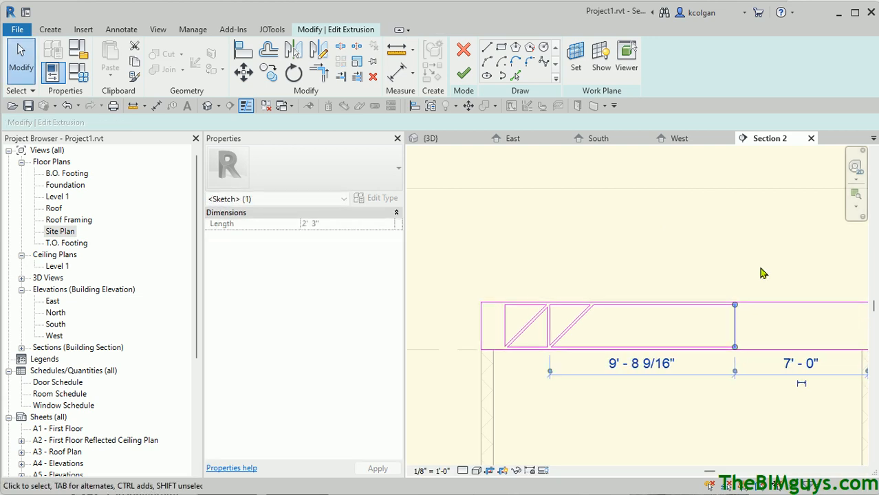
pyautogui.click(761, 249)
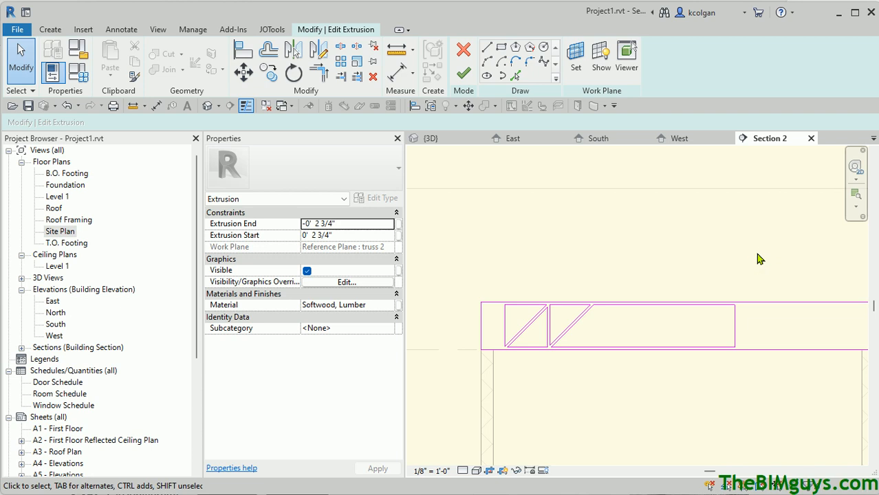
pyautogui.scroll(-2, 764, 258)
pyautogui.moveTo(765, 261); pyautogui.dragTo(715, 269, button='middle')
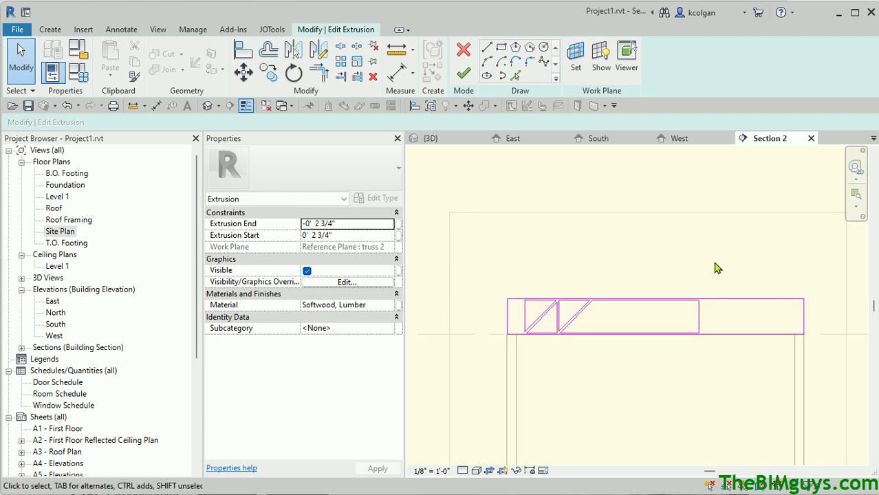
pyautogui.click(463, 73)
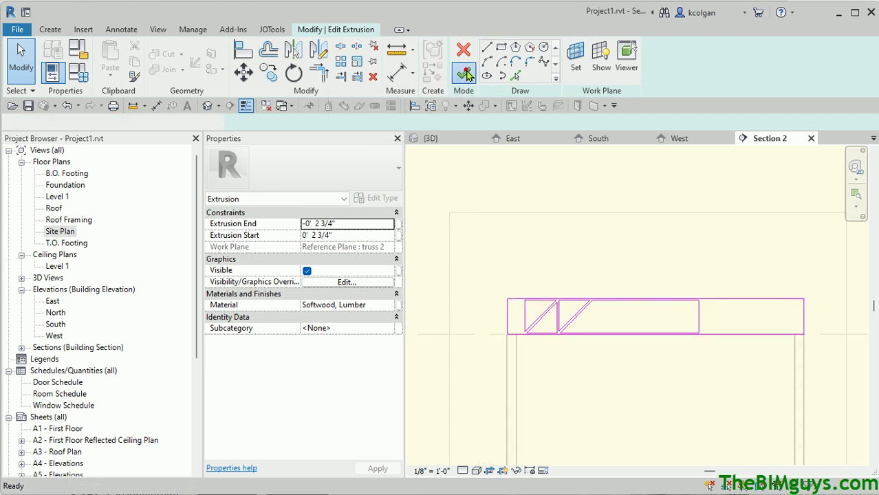
pyautogui.click(691, 256)
pyautogui.click(463, 57)
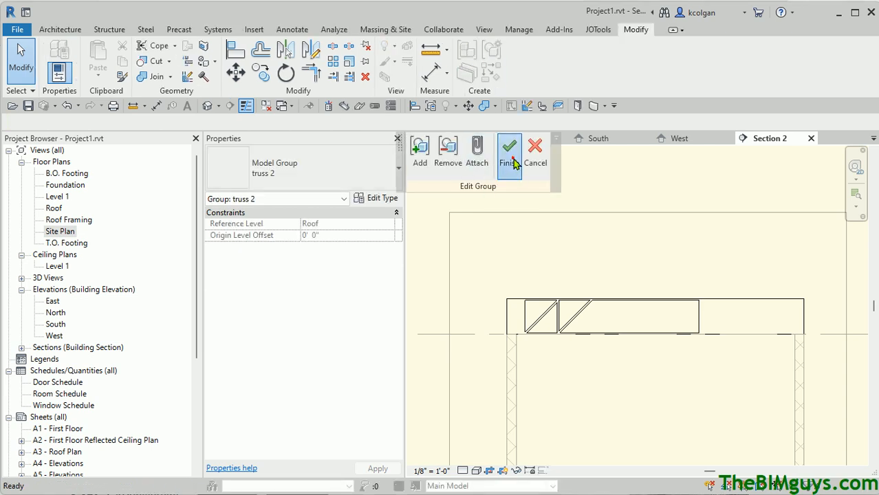
# Finish the group edit, save the project, and view all updated truss copies in 3D
pyautogui.click(509, 150)
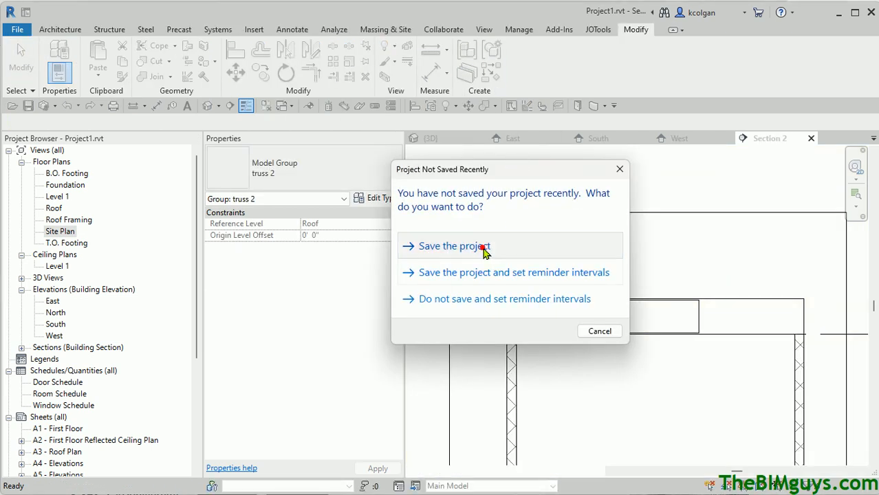
pyautogui.click(481, 246)
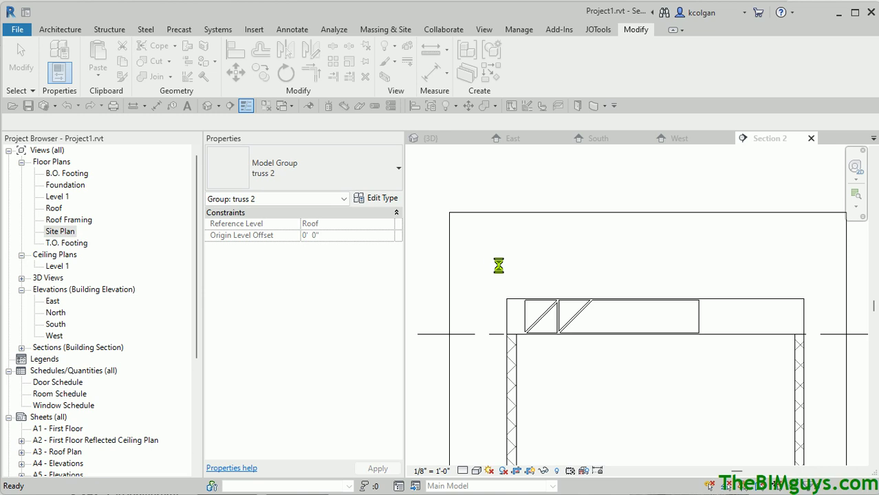
pyautogui.click(209, 106)
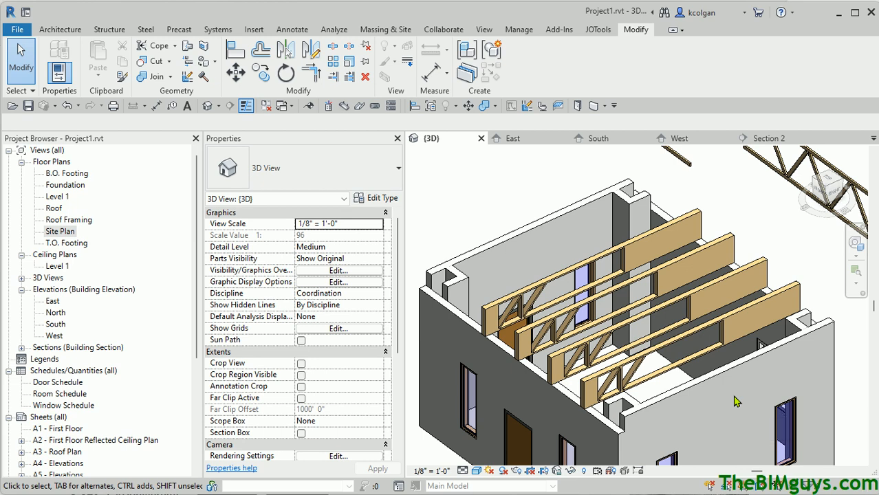
pyautogui.scroll(-1, 646, 282)
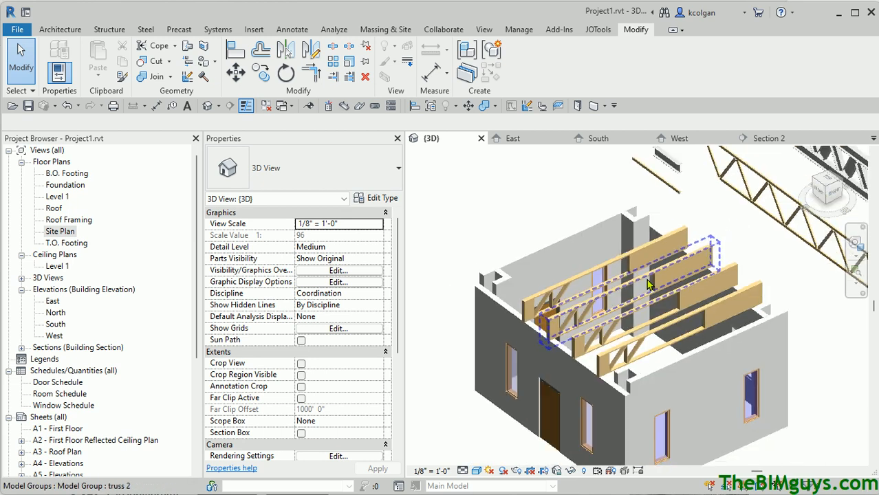
pyautogui.scroll(-1, 650, 278)
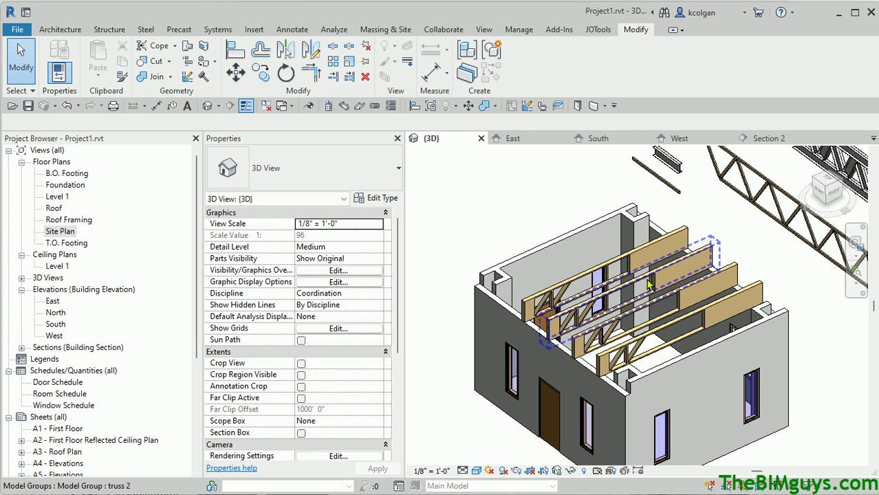
pyautogui.click(738, 184)
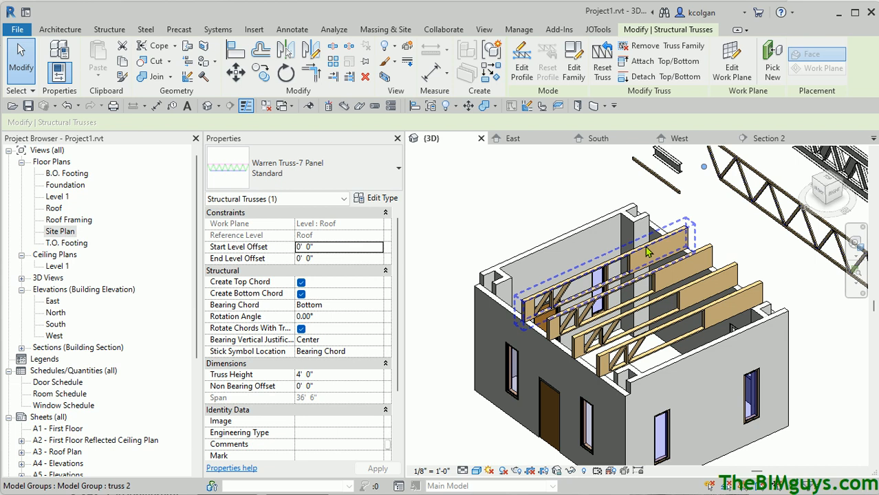
pyautogui.click(561, 247)
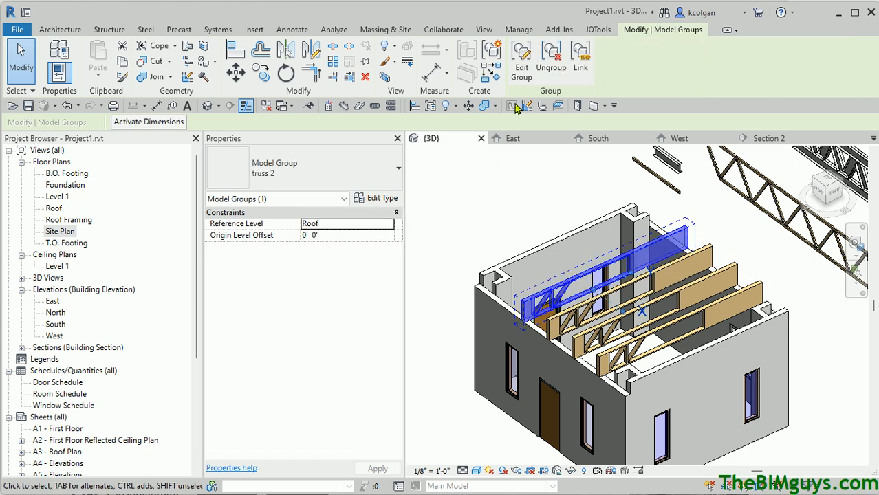
pyautogui.click(523, 70)
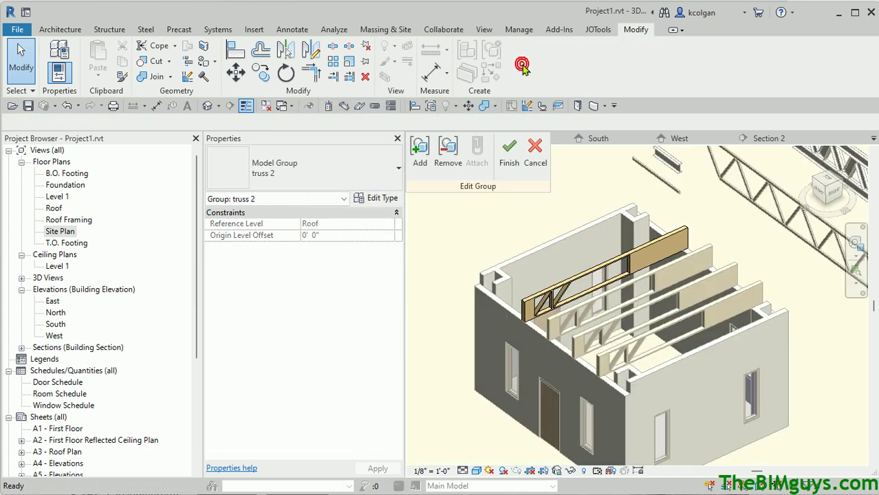
pyautogui.click(634, 260)
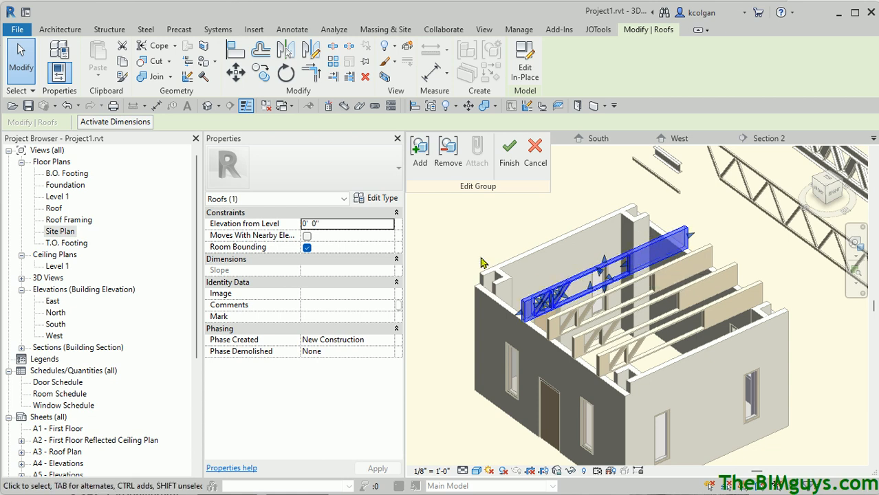
pyautogui.click(466, 240)
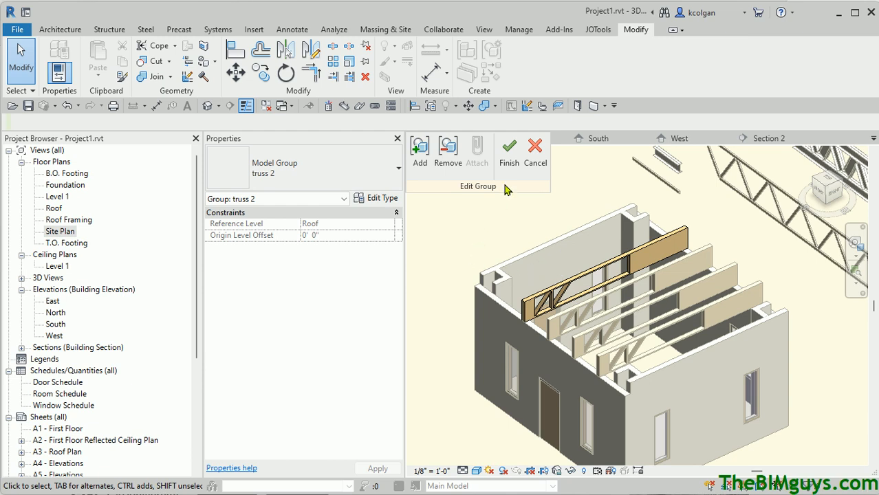
pyautogui.click(507, 154)
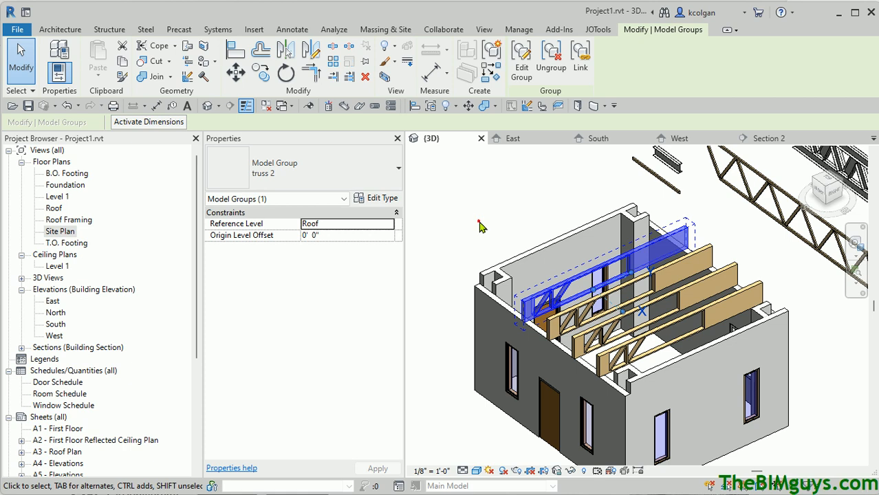
pyautogui.click(497, 222)
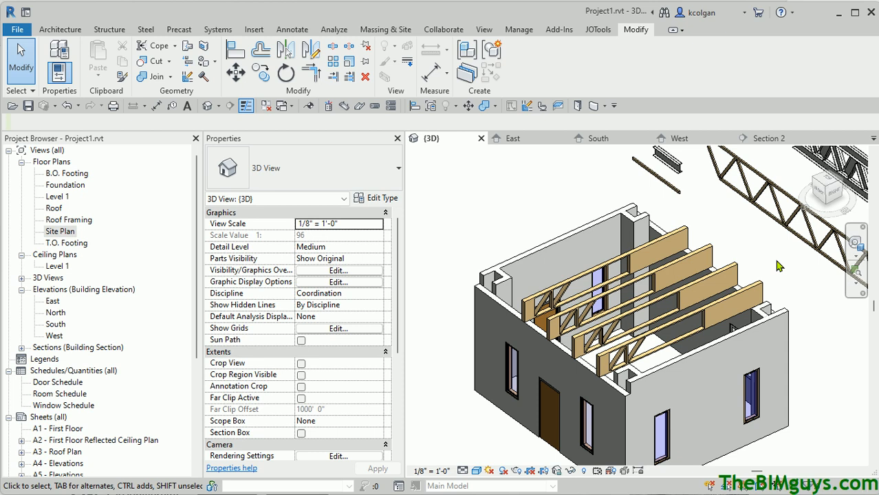
pyautogui.click(800, 291)
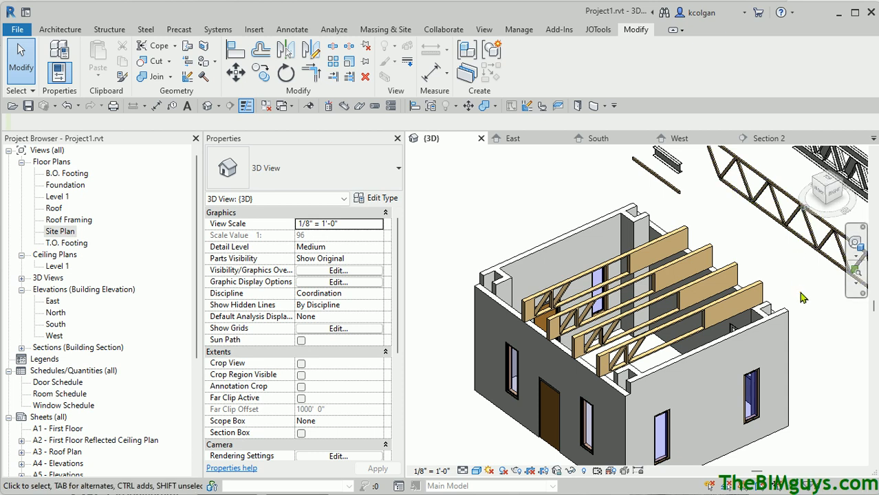